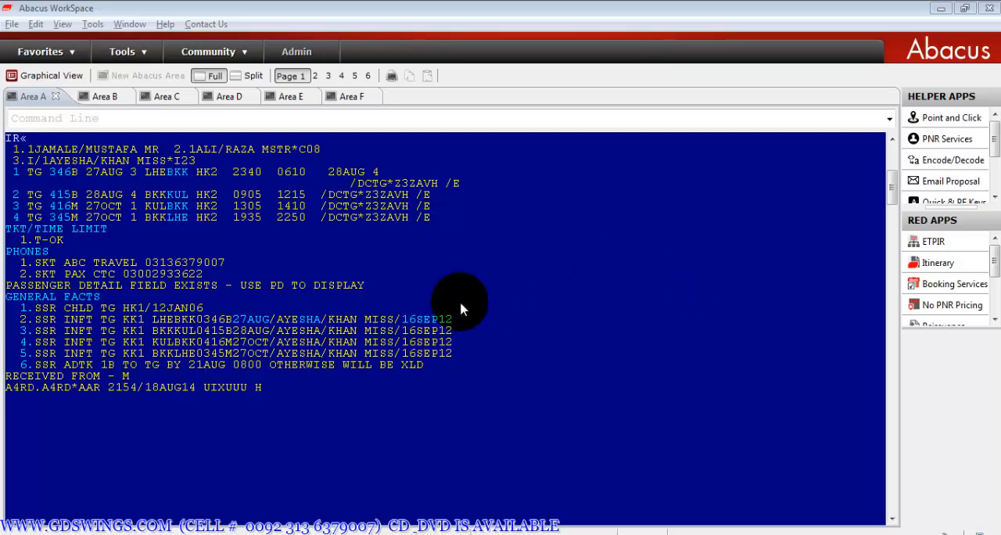
- Cancel the entire itinerary of the displayed booking with the XI command
left_click(10, 400)
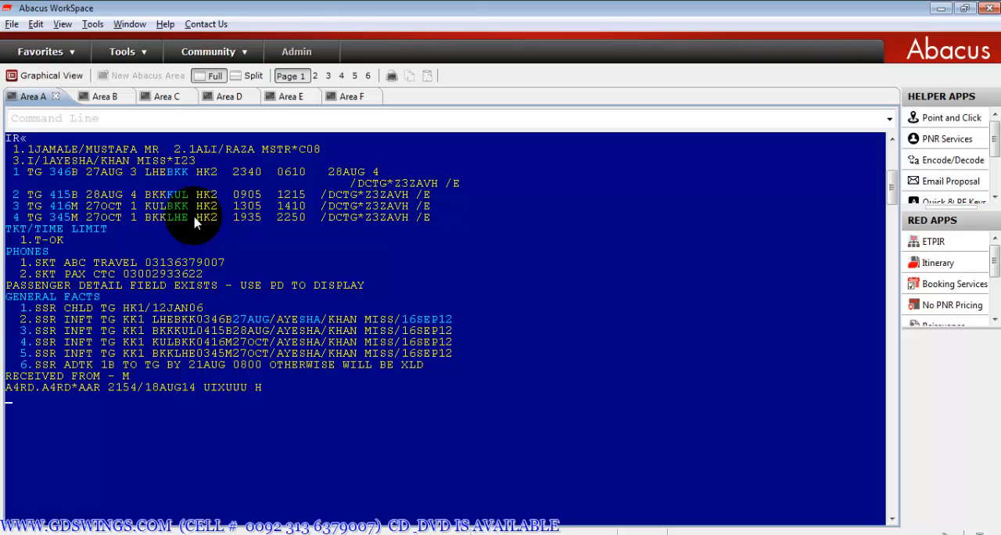
type("XI")
key("BackSpace")
type("1-4")
key("BackSpace")
key("BackSpace")
type("X2X3X4")
key("BackSpace")
key("BackSpace")
key("BackSpace")
key("BackSpace")
key("BackSpace")
key("BackSpace")
key("BackSpace")
type("I")
key("Return")
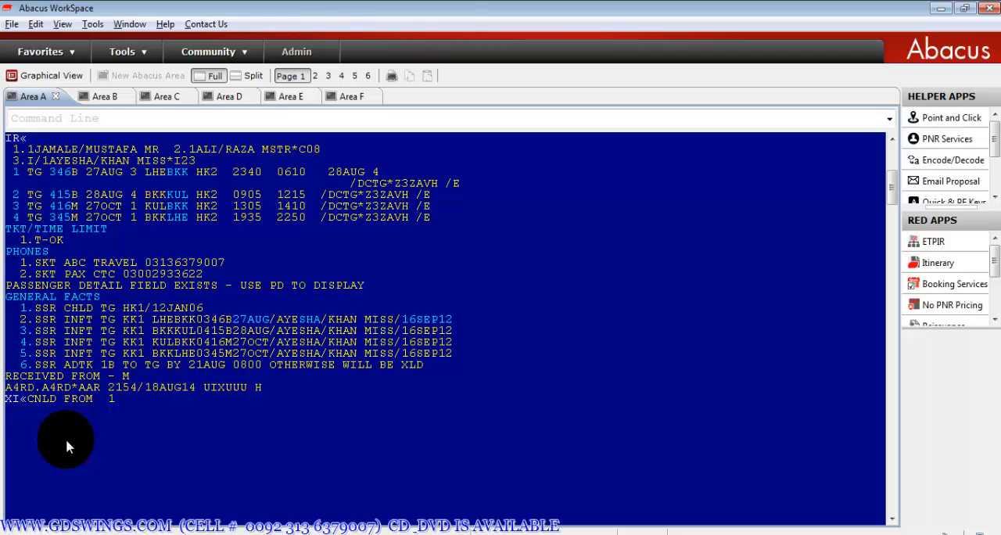
- Enter the requester's name as received-from, save the booking with ER and reload it with IR
type("6")
type("ARFAN«* ")
type("ERS")
key("BackSpace")
type("«")
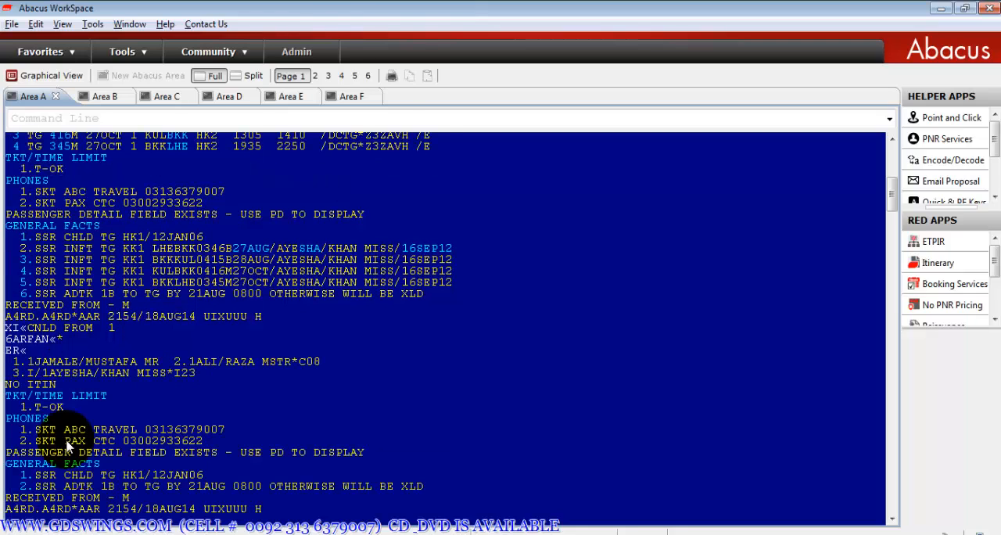
type("«")
key("Return")
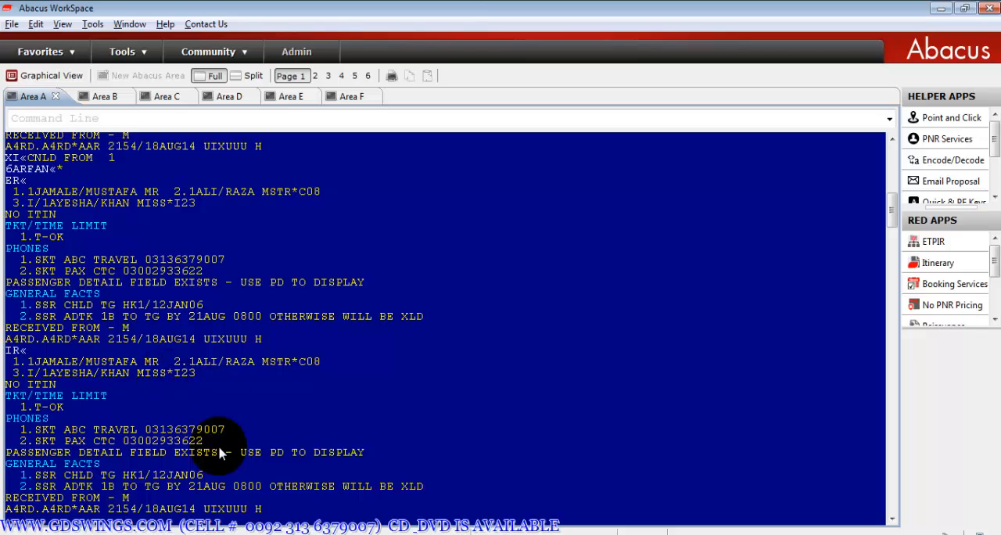
- Request PK flight availability from LHE to LHR for 30AUG with 130AUGLHELHR¥PK
scroll(220, 453, "down", 5)
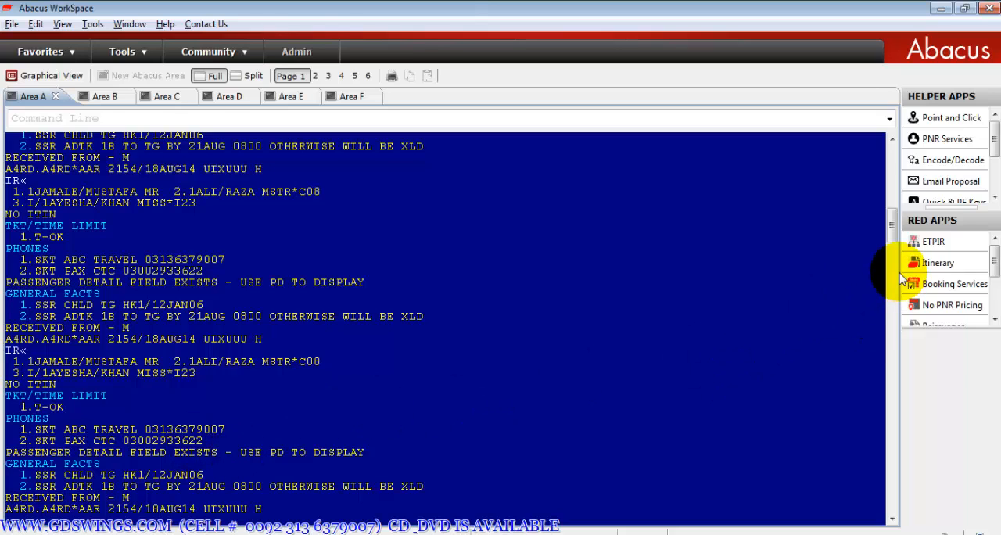
left_click_drag(893, 228, 896, 249)
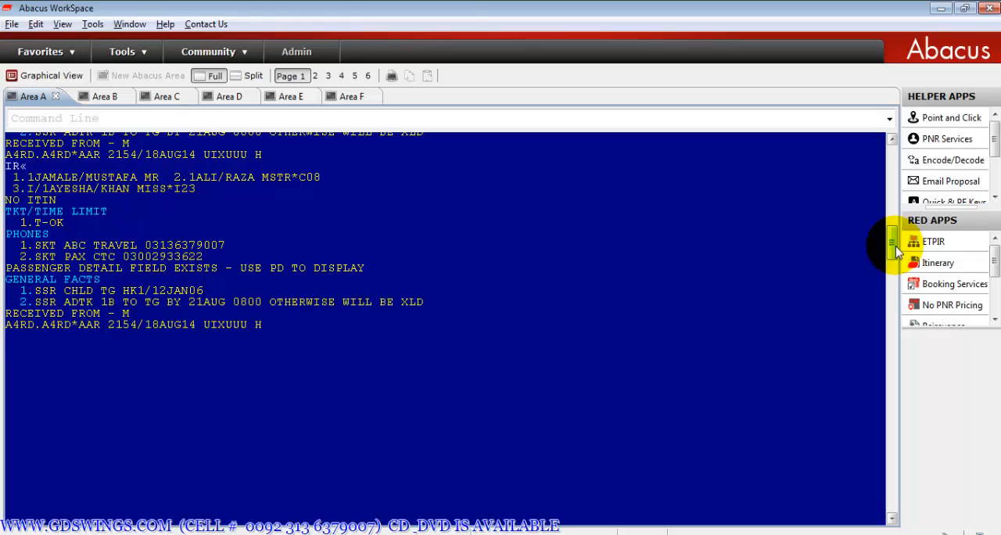
type("130AUGLHELHR¥PK«")
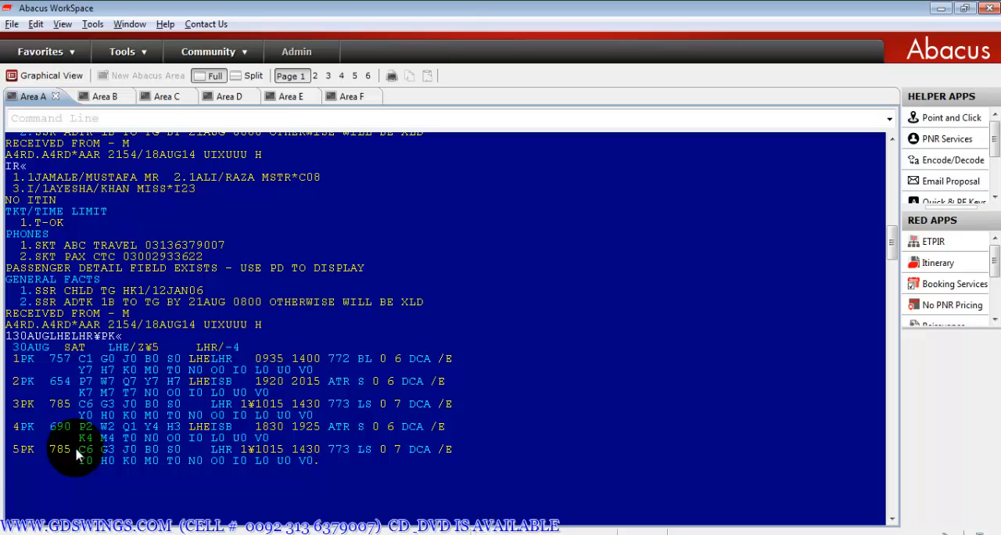
- Display the PK fares from LHE to LHR with FQLHELHR-PK and page through the whole fare list
type("FQLHELHR-PK«")
key("Return")
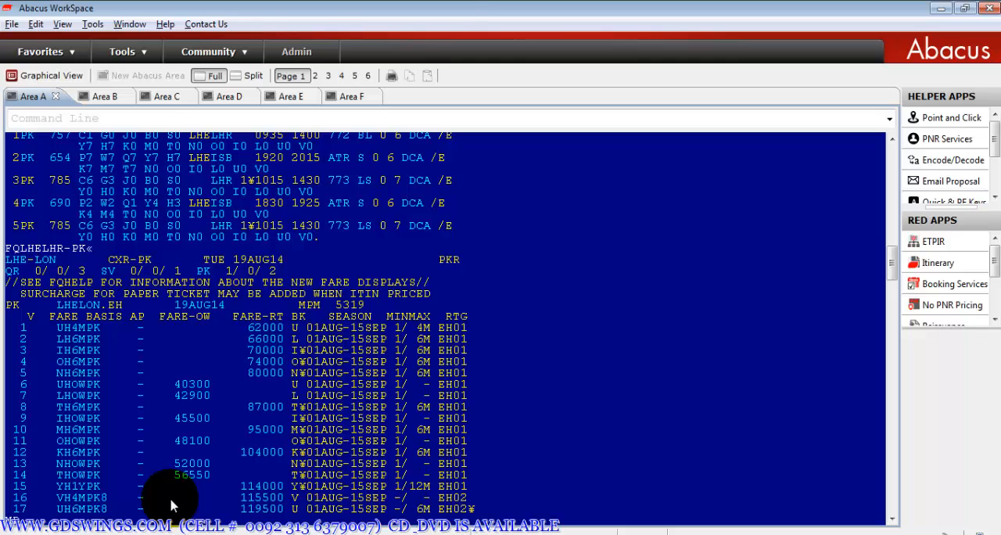
key("Page_Down")
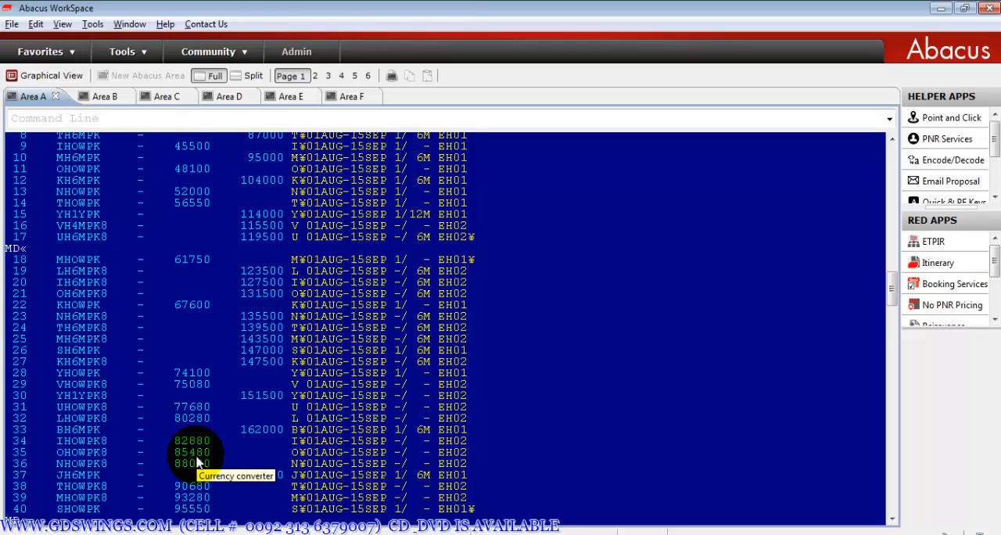
scroll(197, 463, "down", 8)
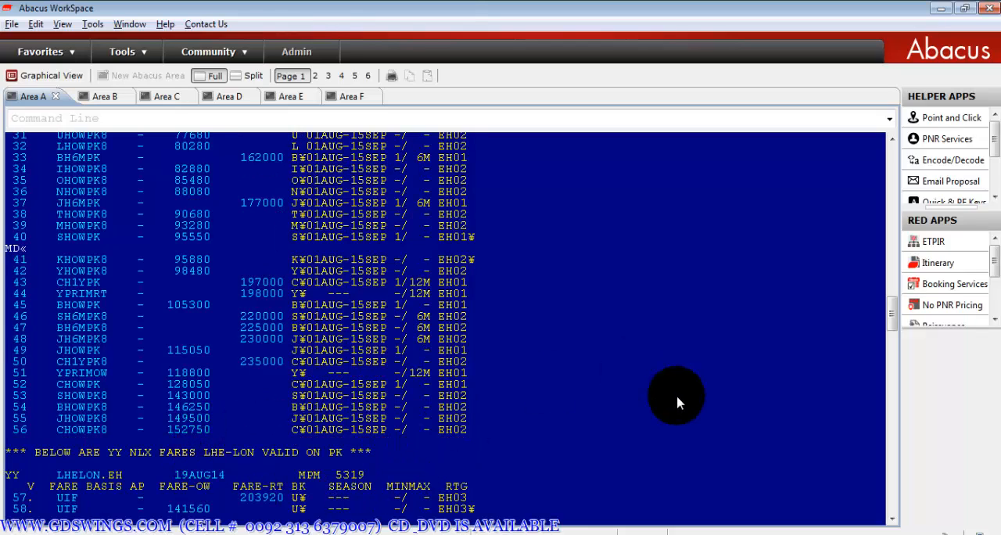
left_click_drag(892, 319, 909, 347)
- Display only the one-way PK fares from LHE to LHR with FQLHELHR-PK¥OW
type("FQLHELHR-PK")
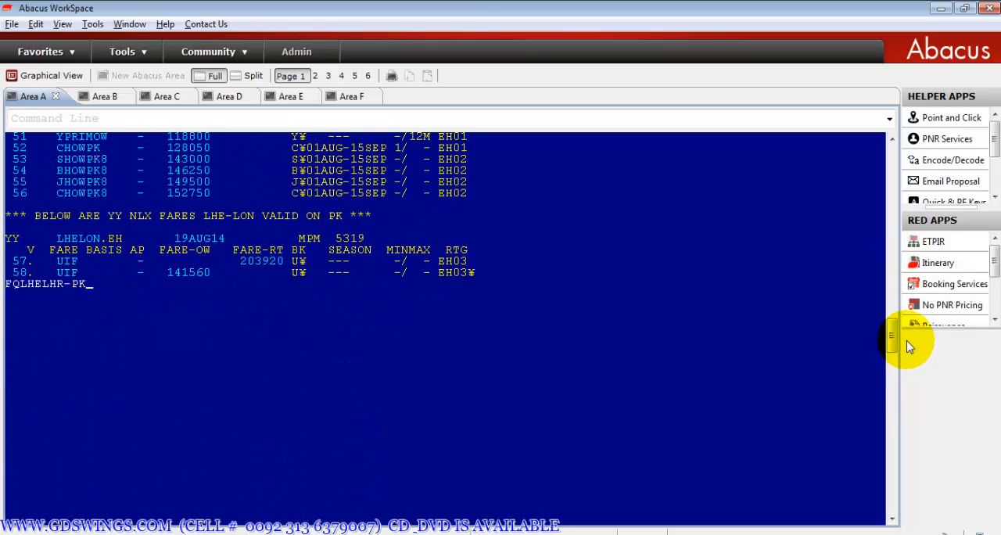
key("Return")
type("OW")
key("Return")
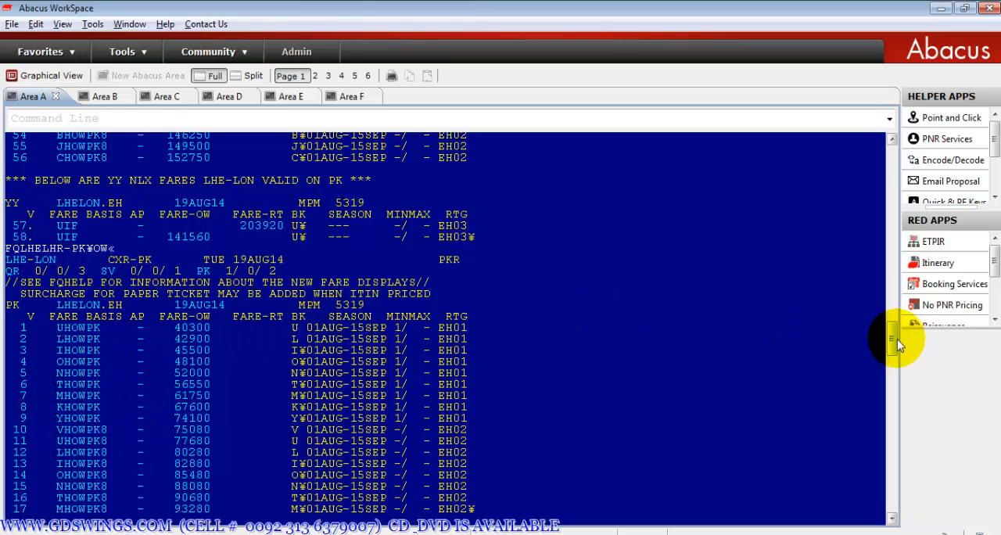
- Check the PK availability again, sell two Y-class seats from line 1 with 02Y1, and redisplay the booking with *A
left_click_drag(892, 340, 893, 263)
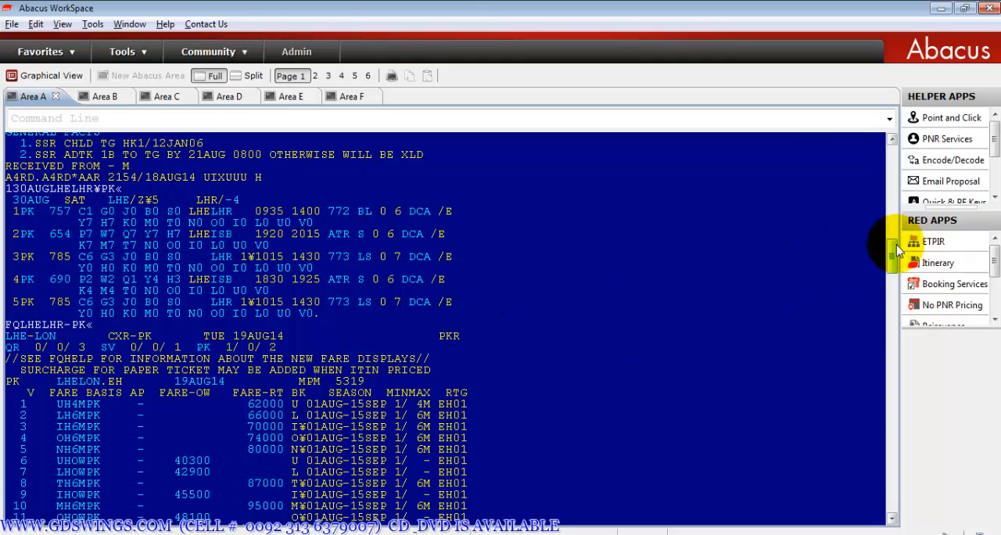
left_click_drag(894, 250, 905, 352)
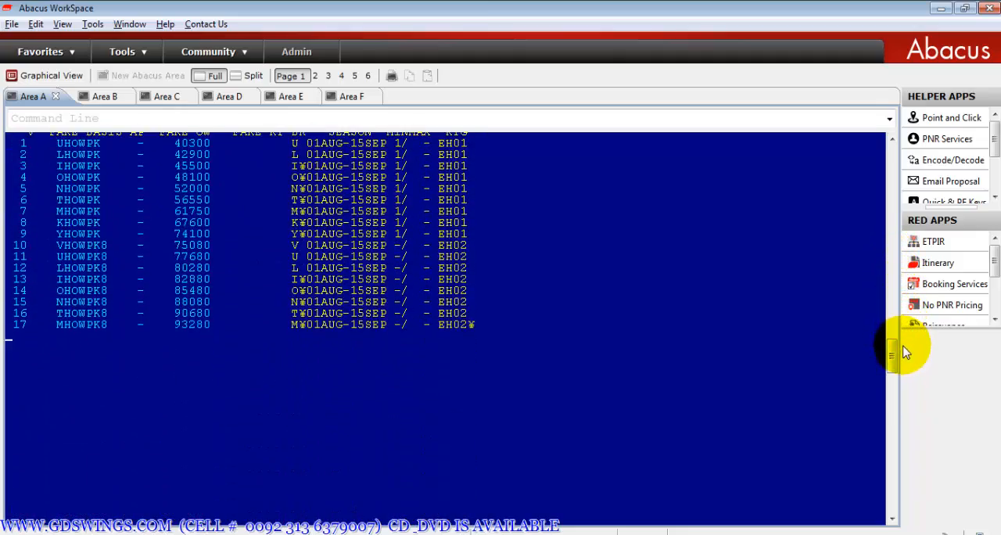
type("02Y1«")
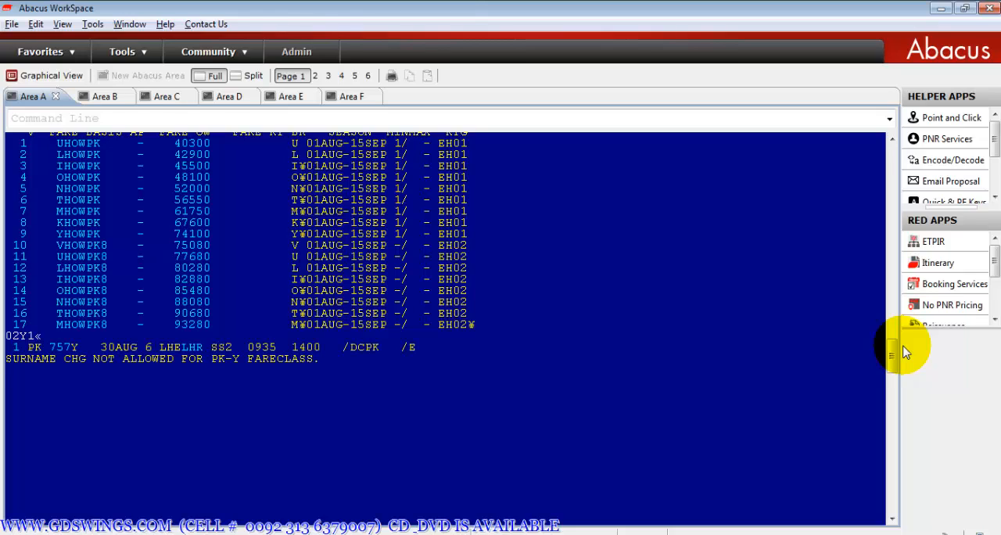
type("*A«")
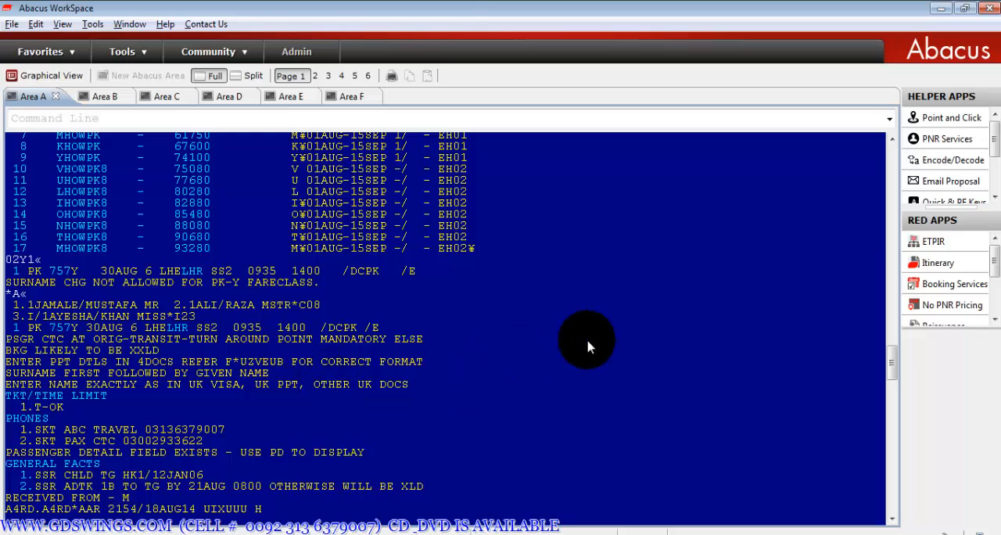
- Enter M as received-from and end and retrieve the booking with ER
type("6M")
key("Return")
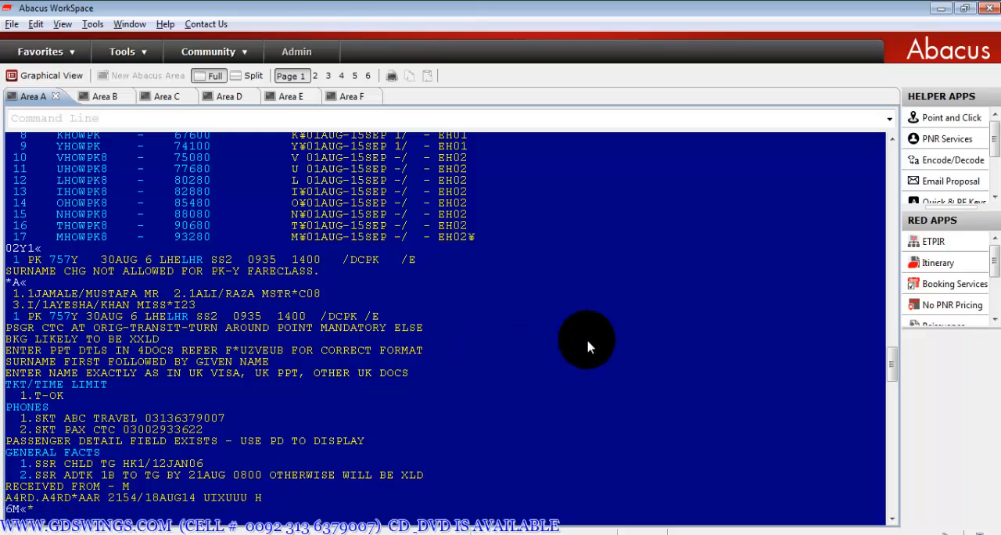
type("ER")
key("Return")
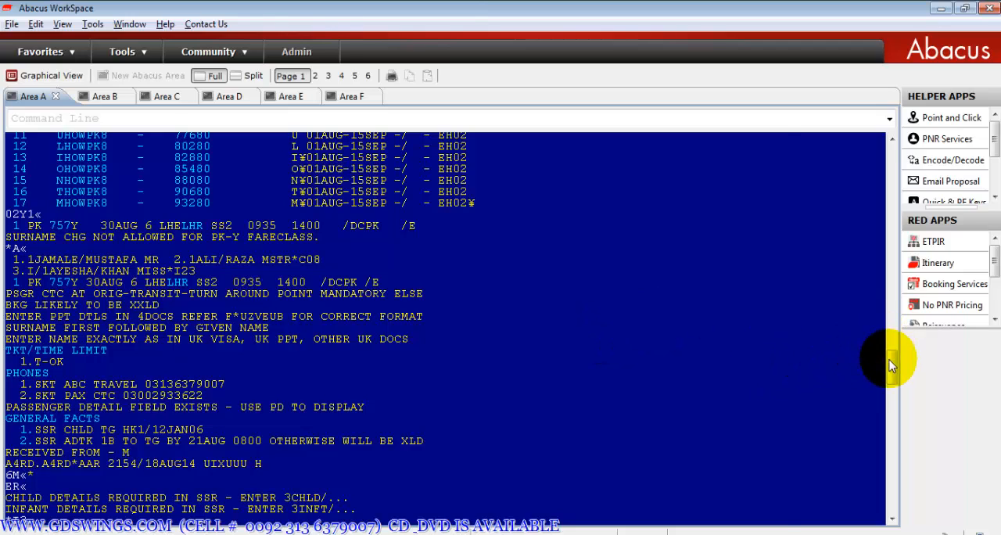
left_click_drag(889, 359, 892, 377)
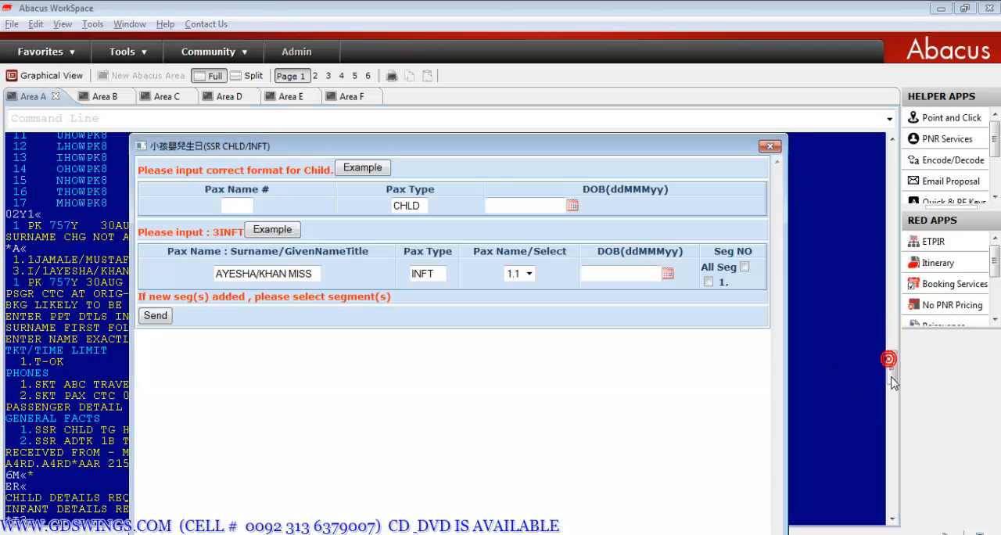
- Try to add the child's date of birth in the CHLD details form, leaving the passenger number blank
left_click(247, 209)
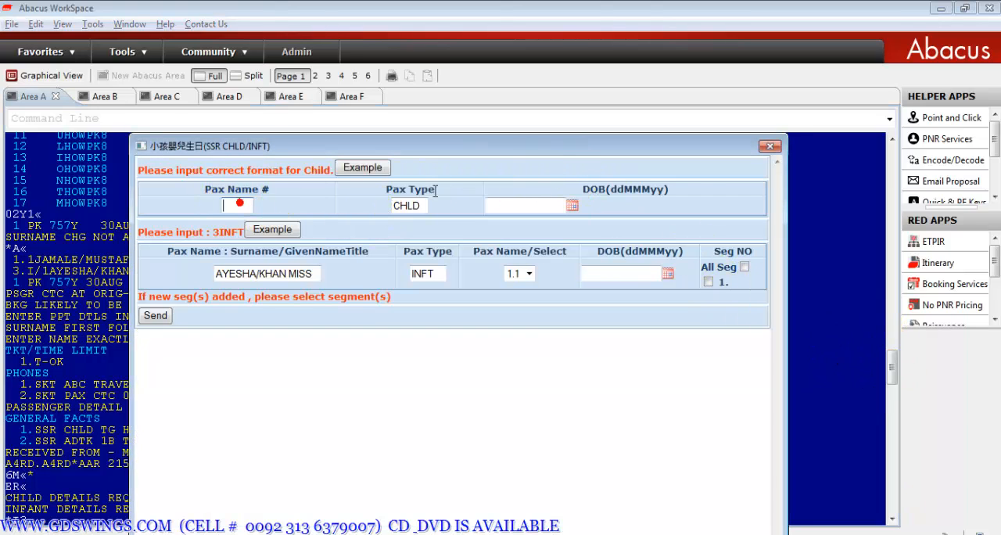
left_click(573, 206)
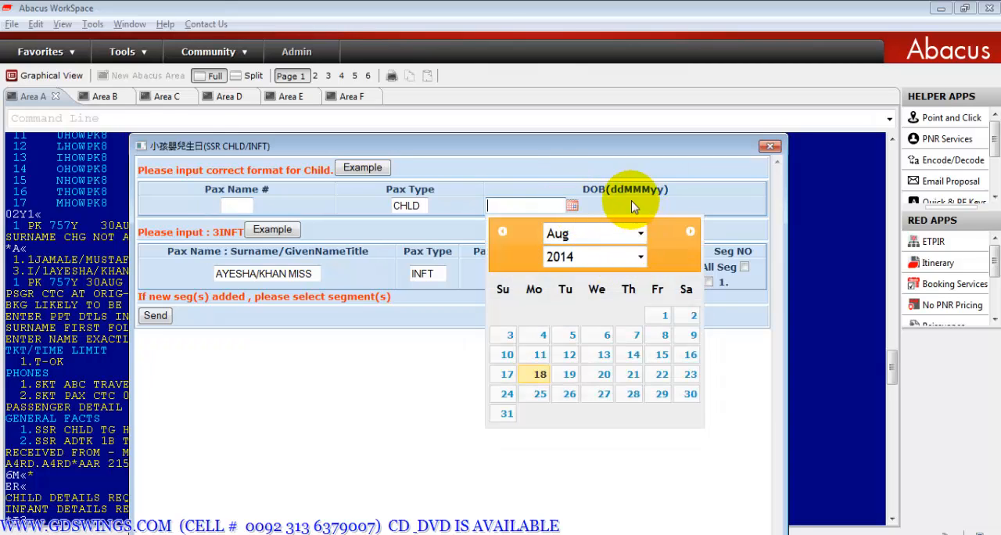
left_click(641, 234)
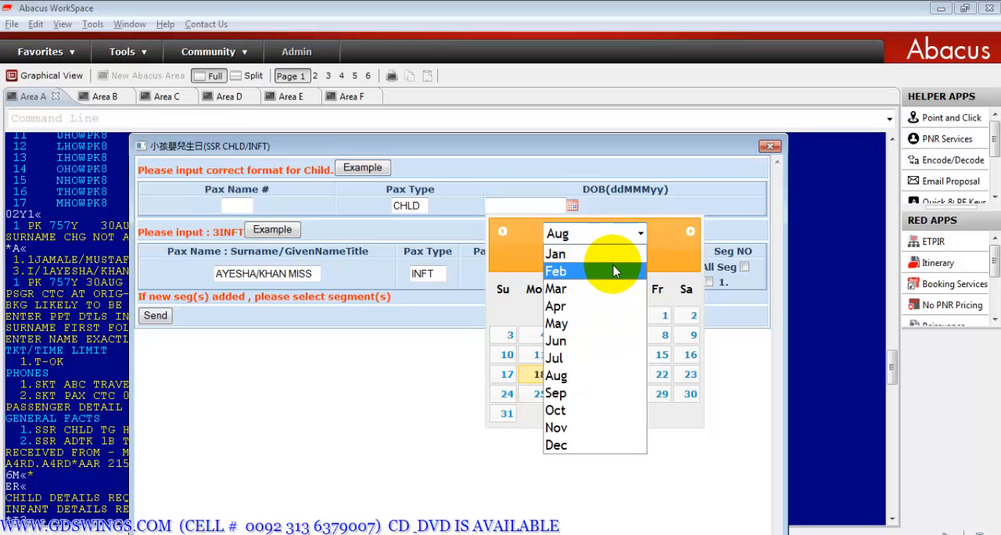
left_click(620, 255)
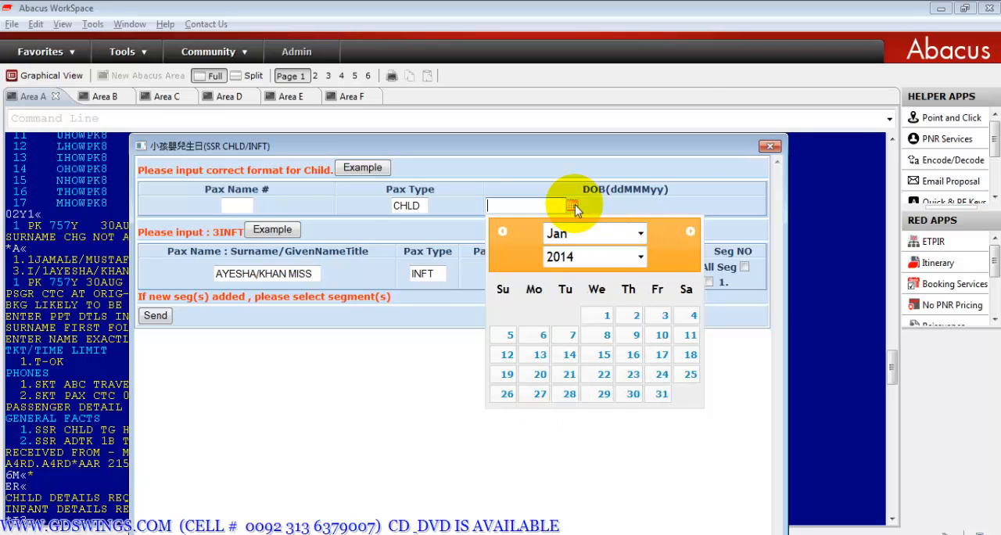
left_click(618, 254)
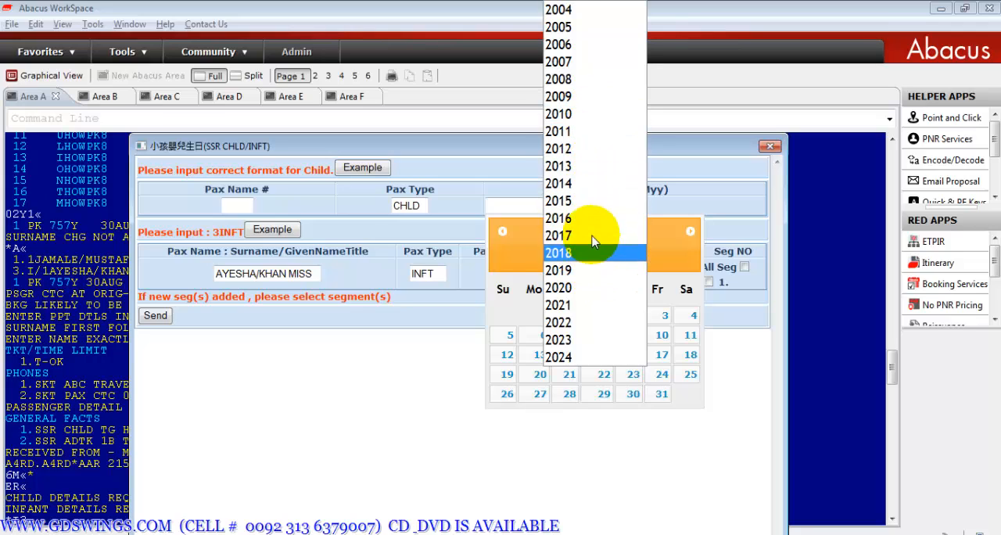
left_click(594, 45)
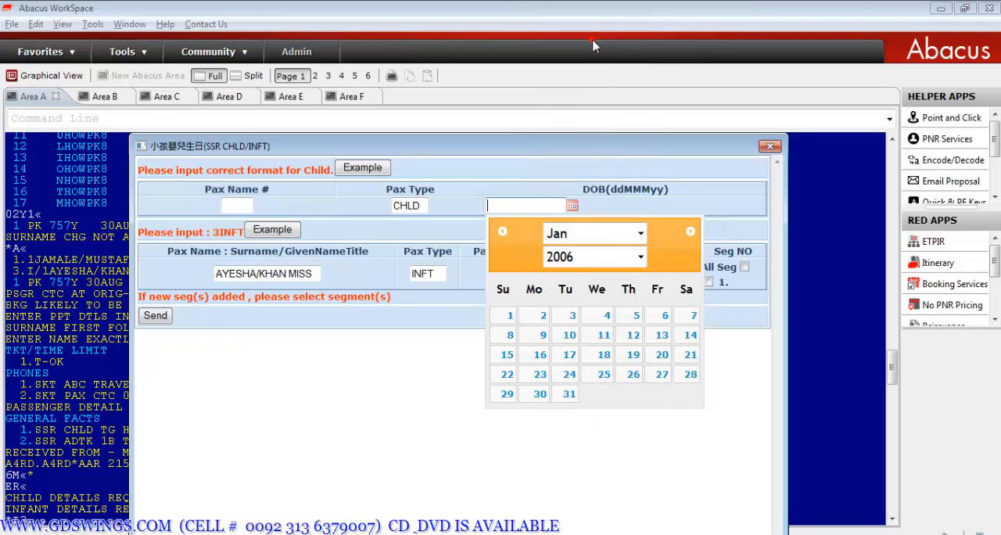
left_click(543, 339)
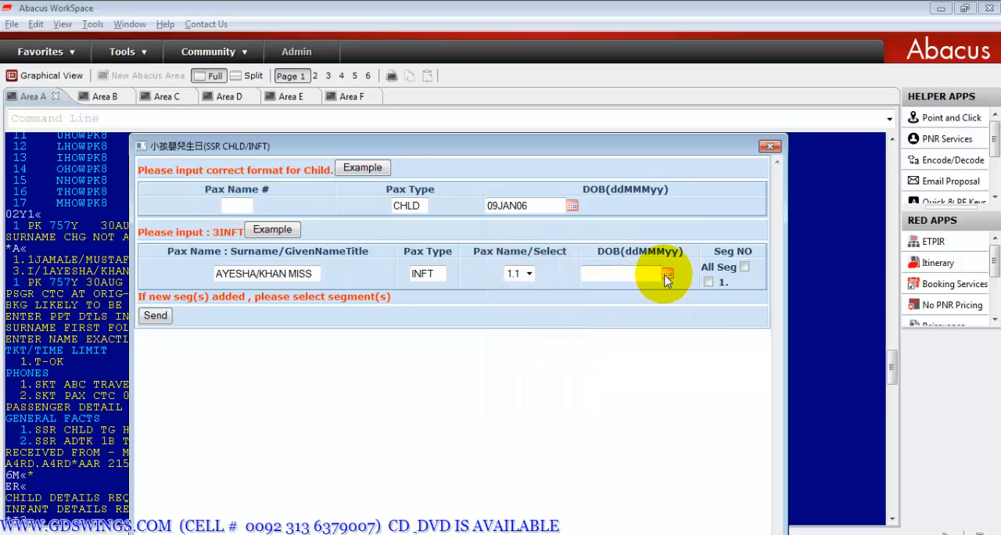
- Apply the infant's INFT request to all segments, set the infant's date of birth, and send the form
left_click(709, 282)
left_click(744, 267)
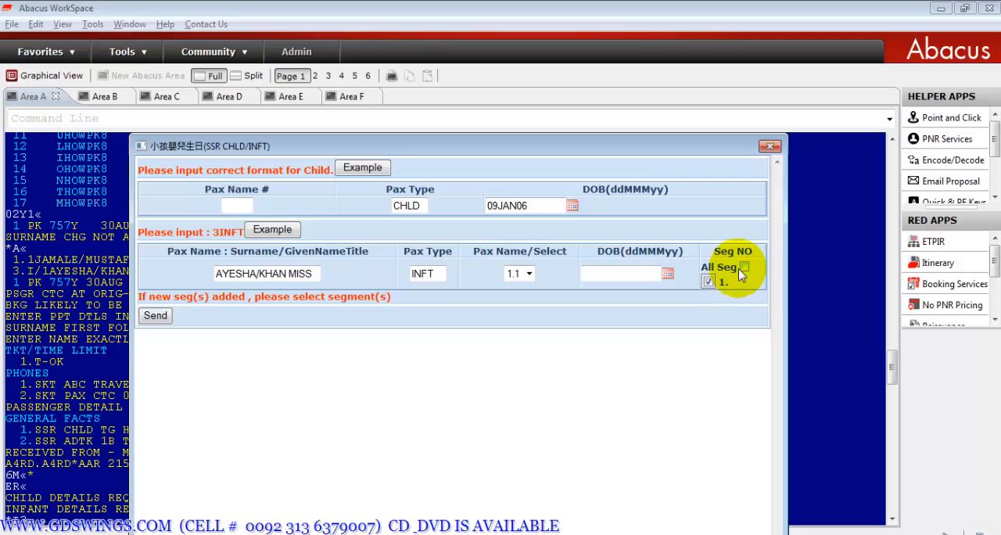
left_click(668, 273)
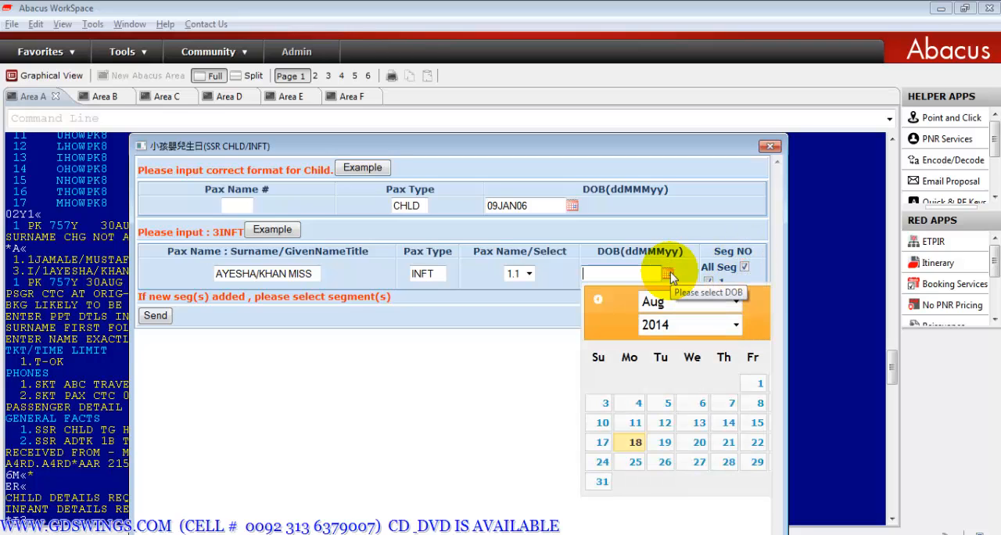
left_click(702, 301)
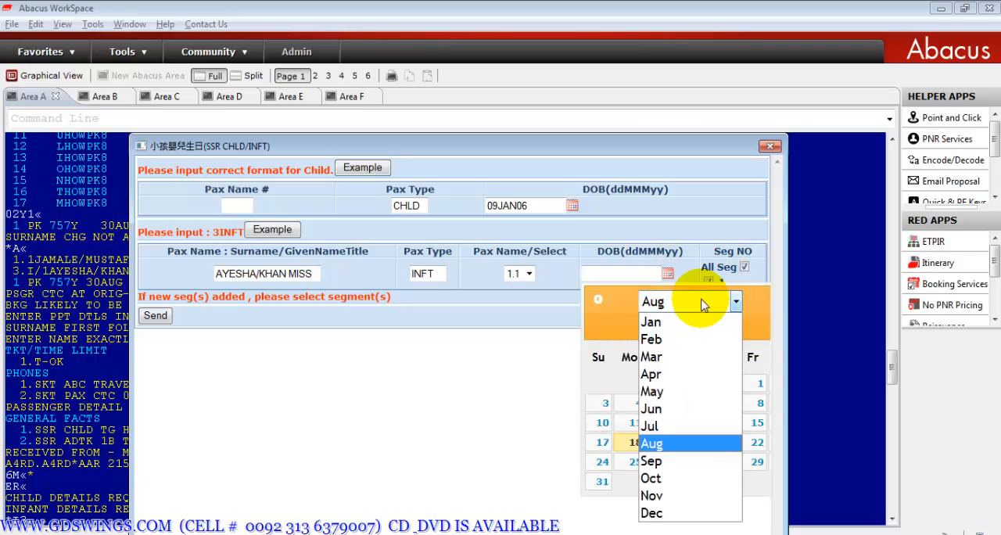
left_click(654, 357)
left_click(735, 327)
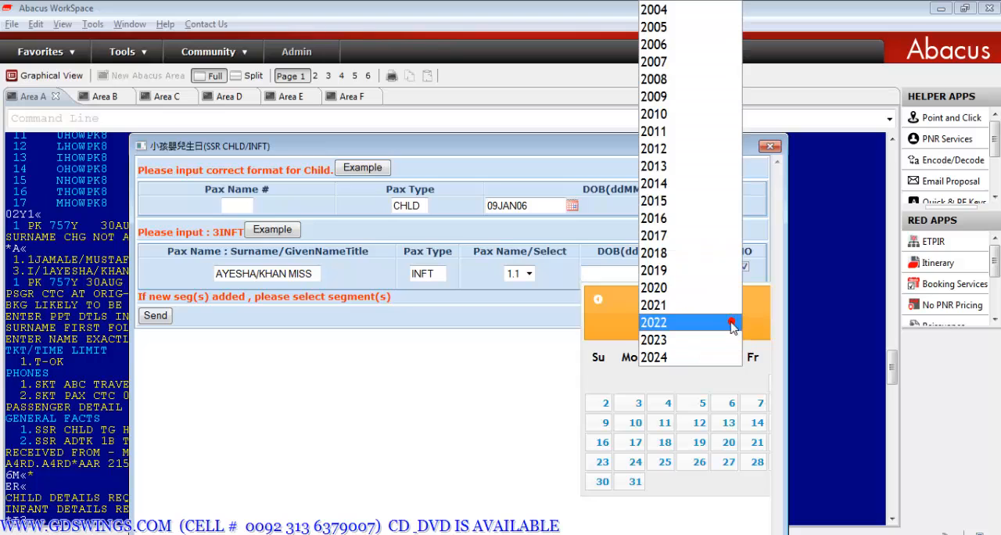
left_click(700, 151)
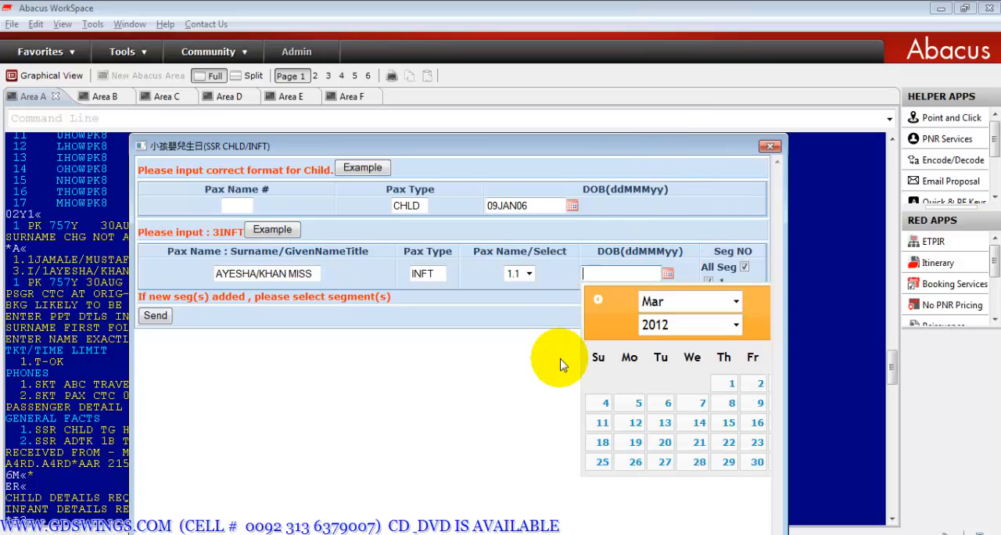
left_click(600, 422)
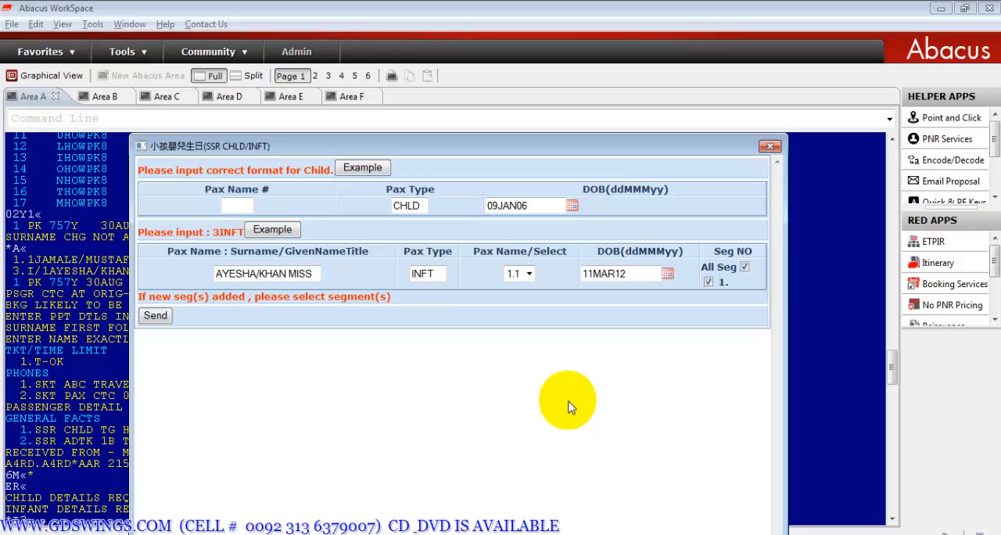
left_click(161, 316)
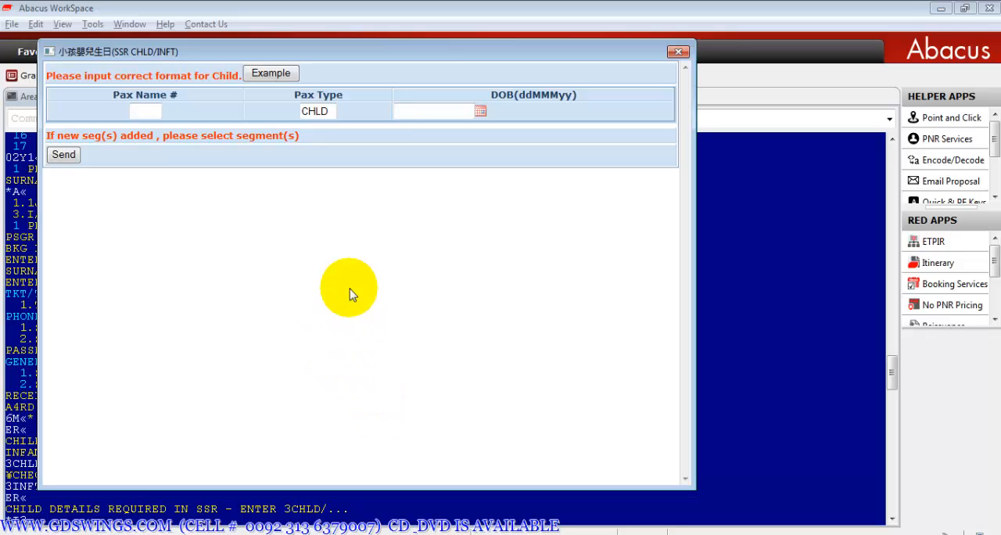
- Show the example of the correct child details format in the reopened CHLD form
left_click(151, 111)
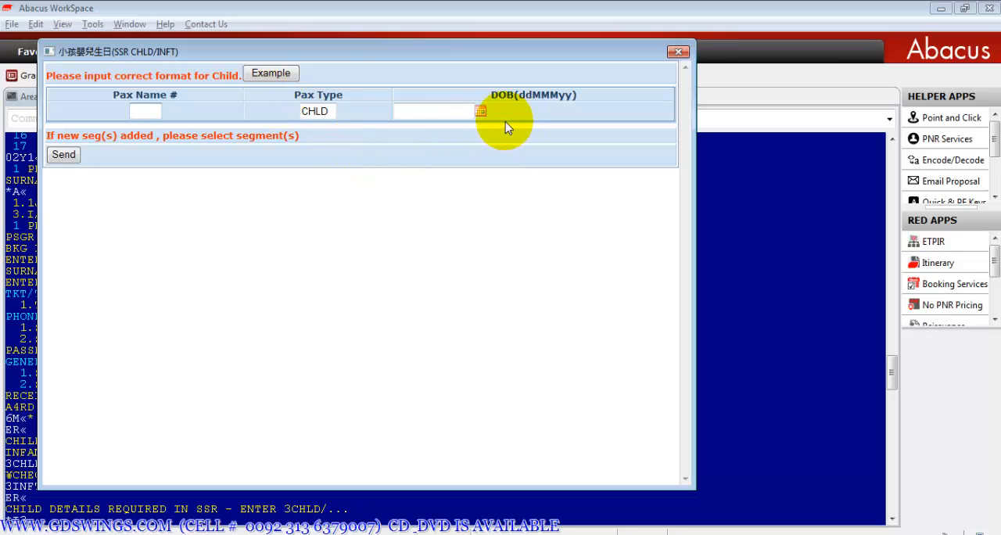
left_click(264, 75)
left_click(263, 75)
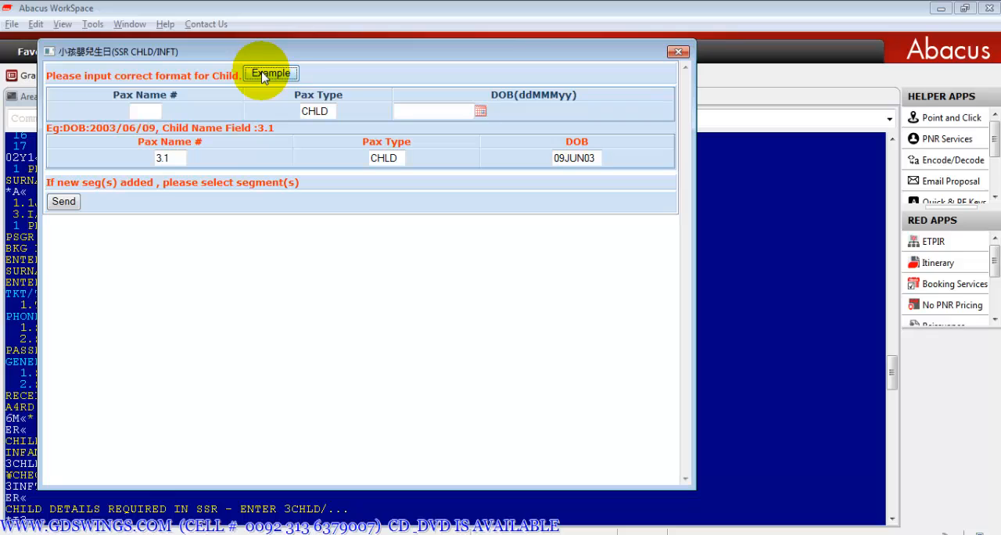
- Try to send the child details form without a passenger number or date of birth, and dismiss the resulting alert
left_click(152, 112)
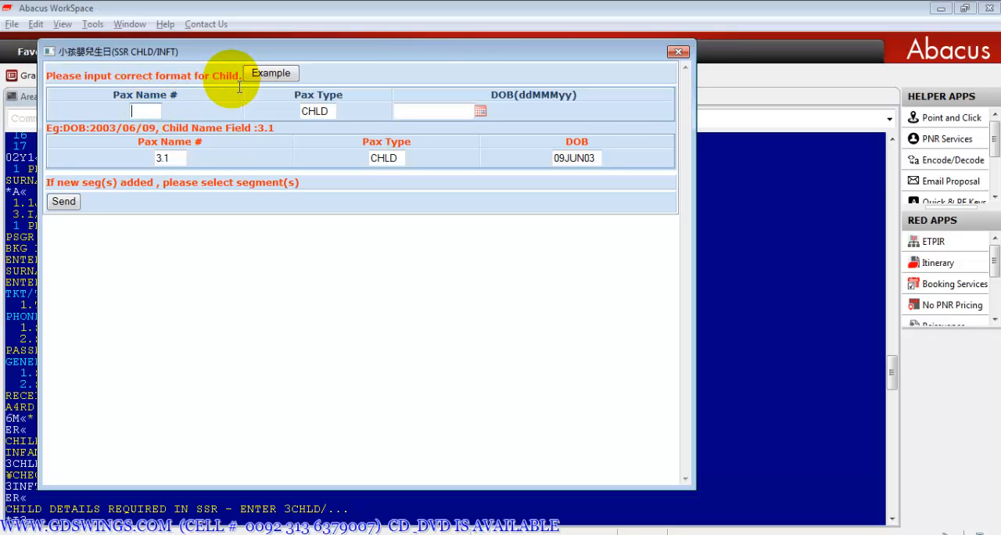
left_click_drag(212, 55, 277, 57)
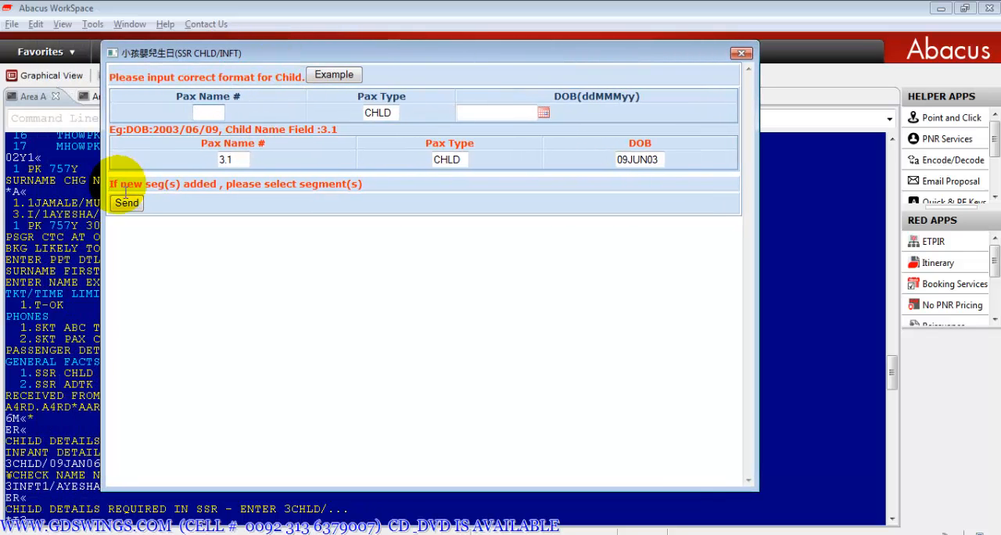
left_click(132, 206)
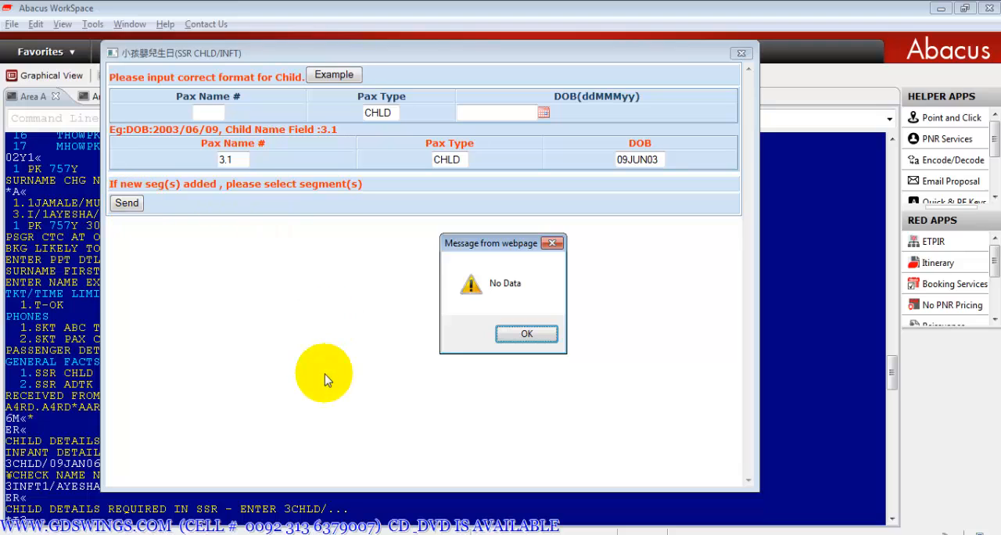
left_click(527, 334)
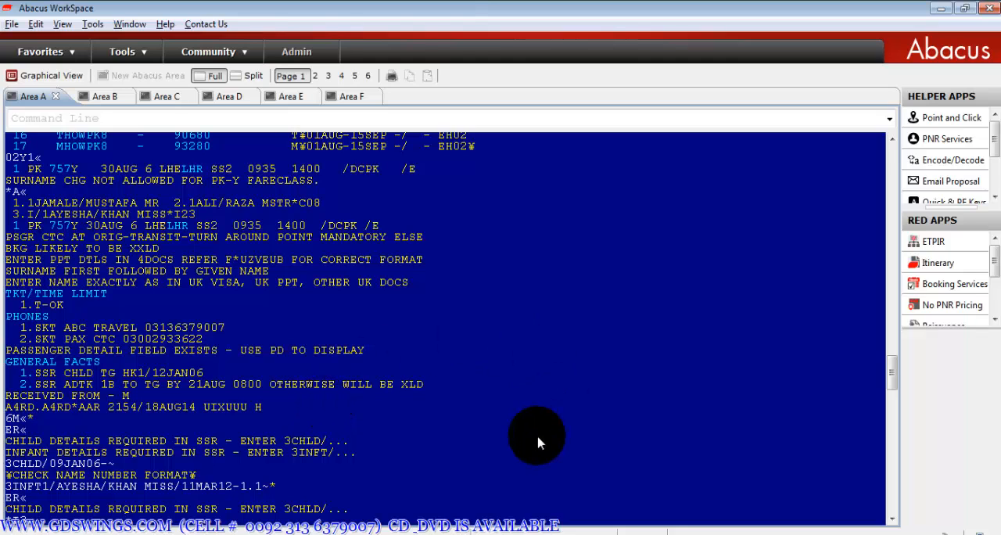
- End and retrieve the booking with ER, and redisplay it with IR
left_click(893, 364)
left_click_drag(892, 364, 892, 375)
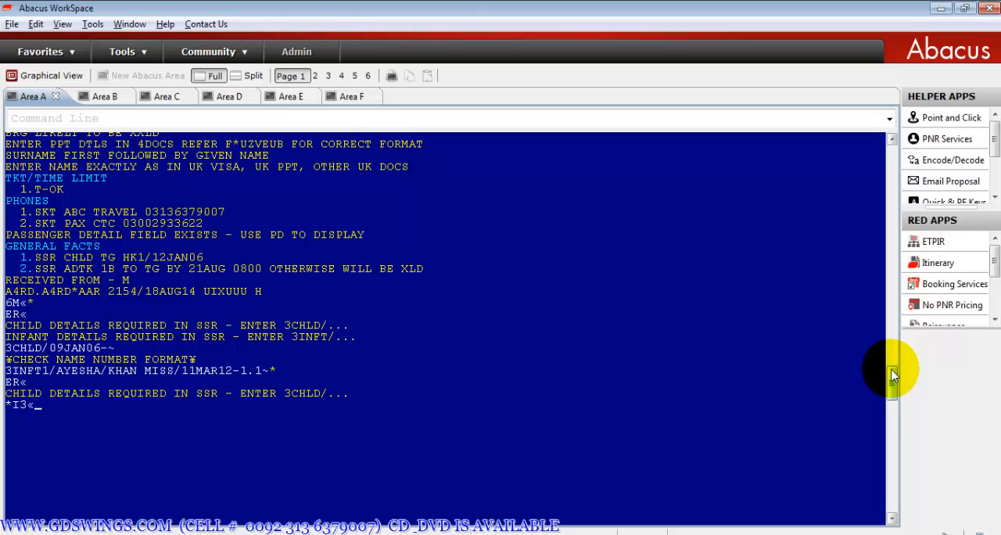
type("ER")
key("Return")
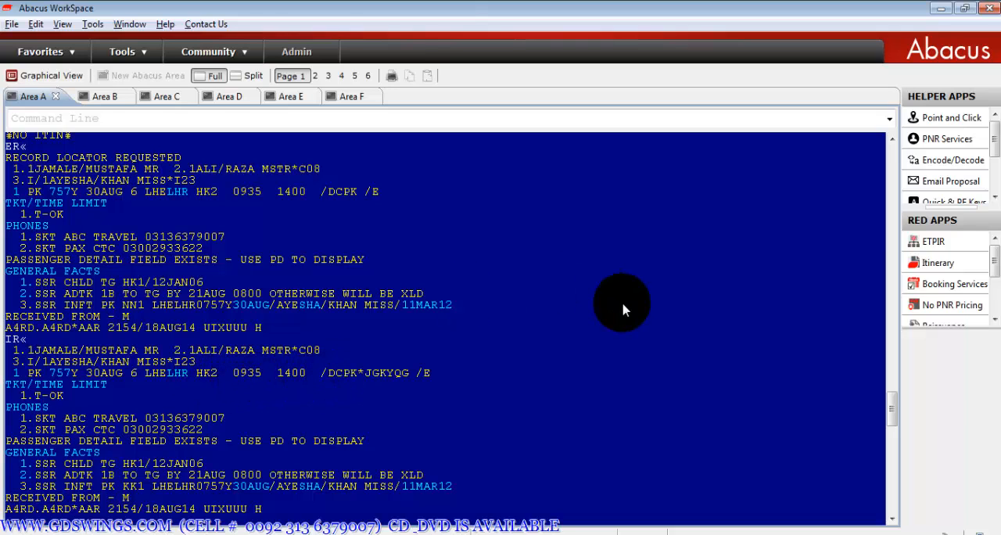
left_click_drag(893, 405, 892, 423)
type("IR«")
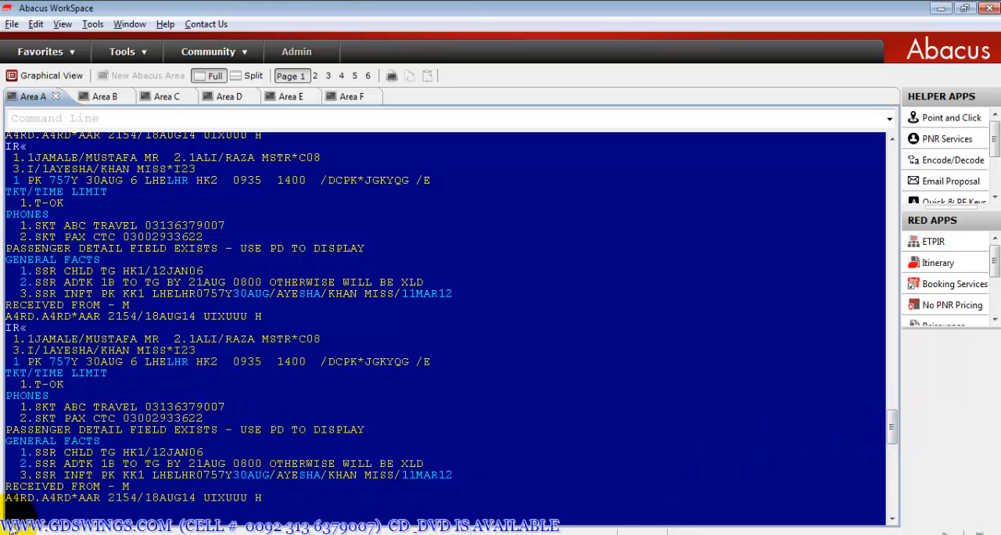
type("7T-OK«*")
- Enter ticketing T-OK and received-from M, and end and retrieve the booking with ER
key("Return")
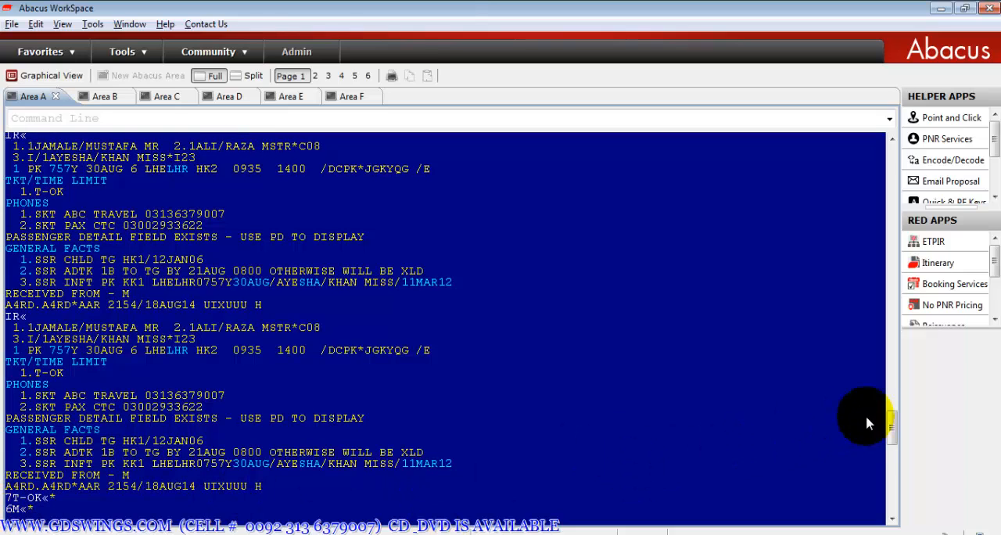
left_click_drag(891, 423, 892, 440)
type("ER«")
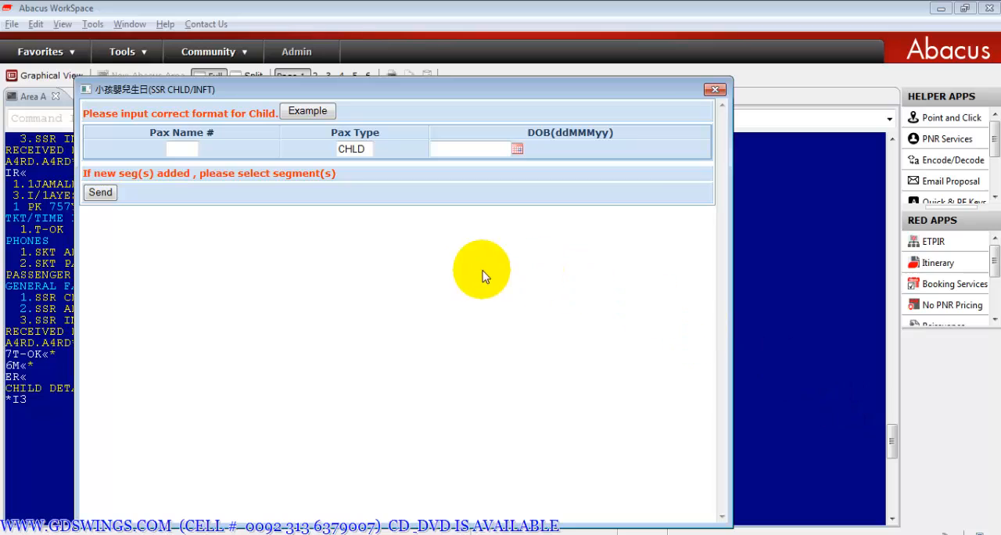
- Fill in the CHLD details form with passenger number 2.1 and the child's date of birth, and send it
left_click(189, 150)
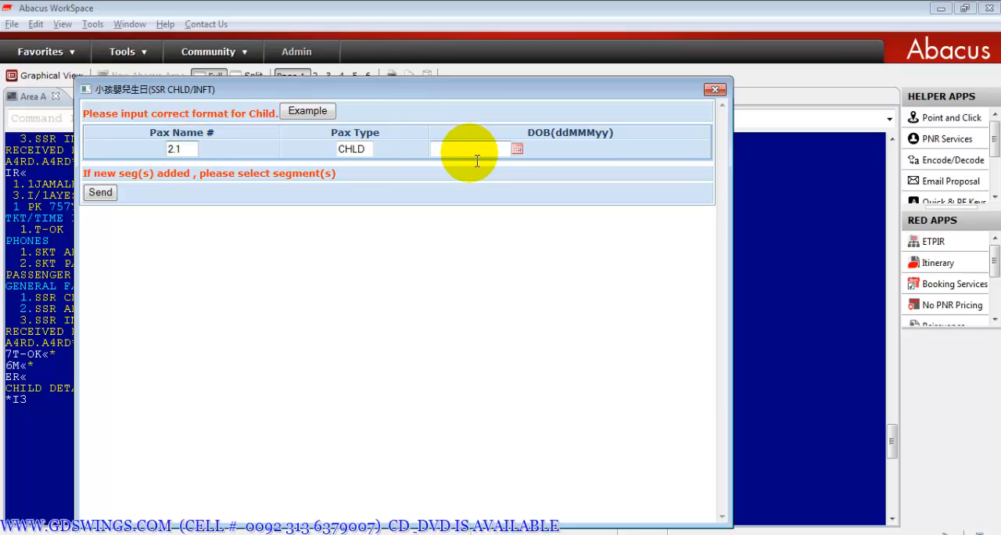
left_click(517, 150)
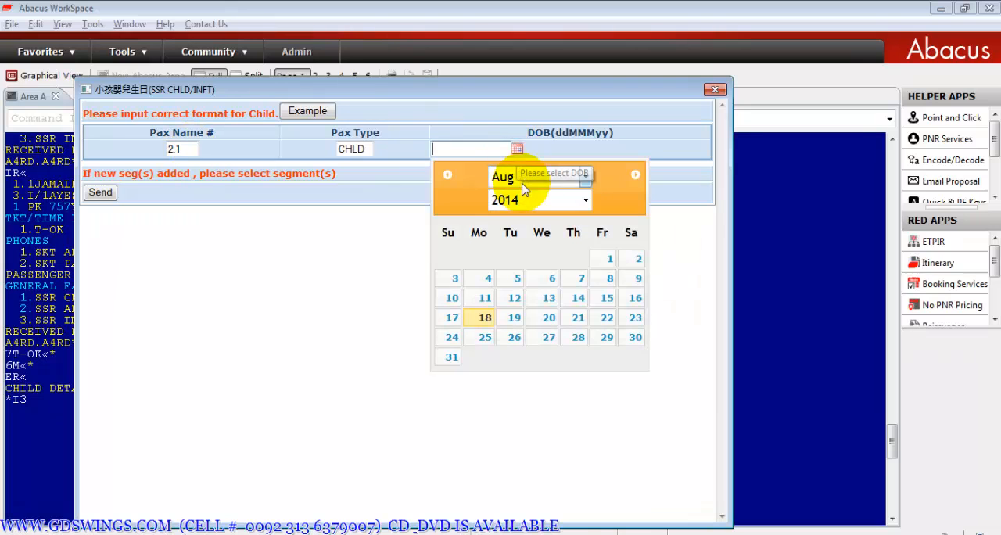
left_click(585, 200)
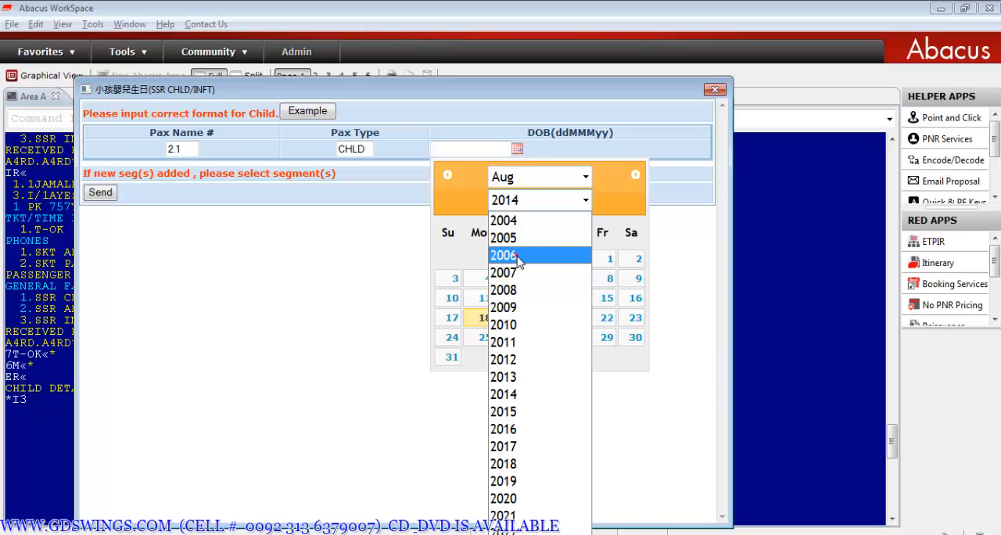
left_click(520, 257)
left_click(585, 178)
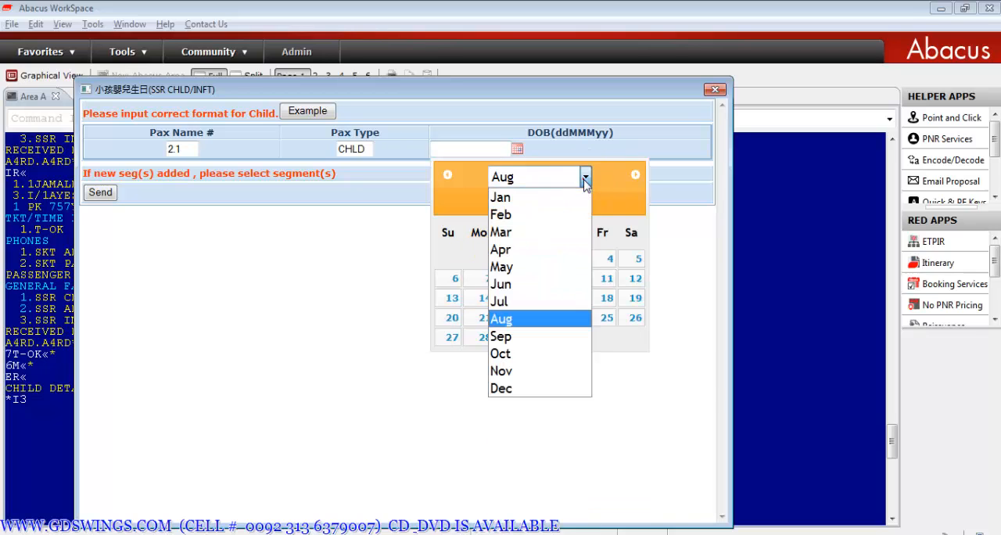
left_click(545, 249)
left_click(468, 302)
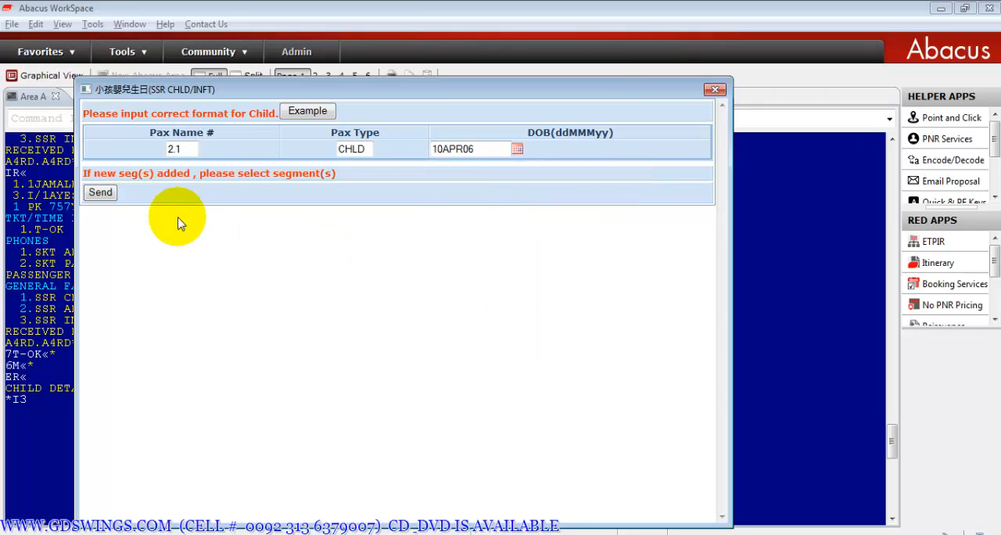
left_click(103, 191)
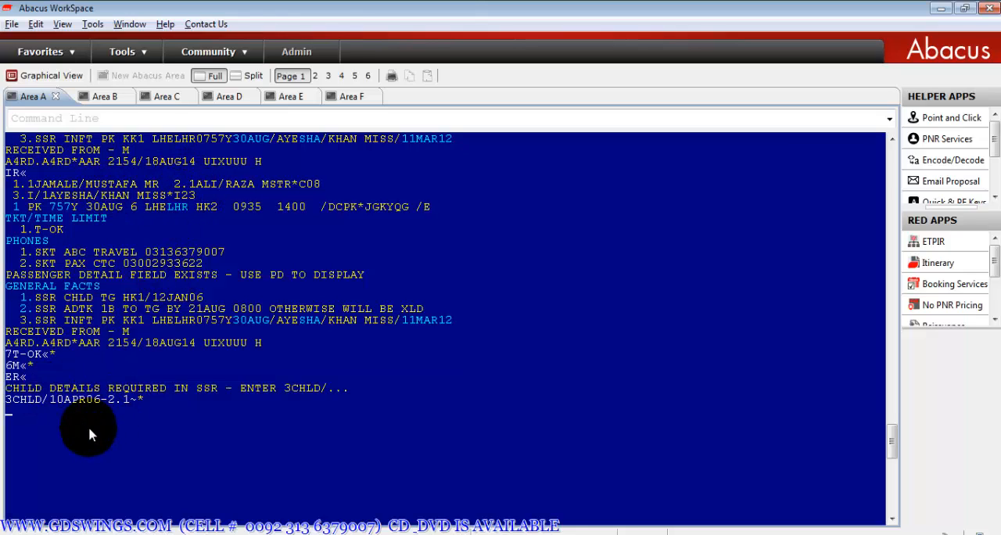
- Save the child details by ending and retrieving the booking with ER, and refresh the display with IR
type("R")
key("Return")
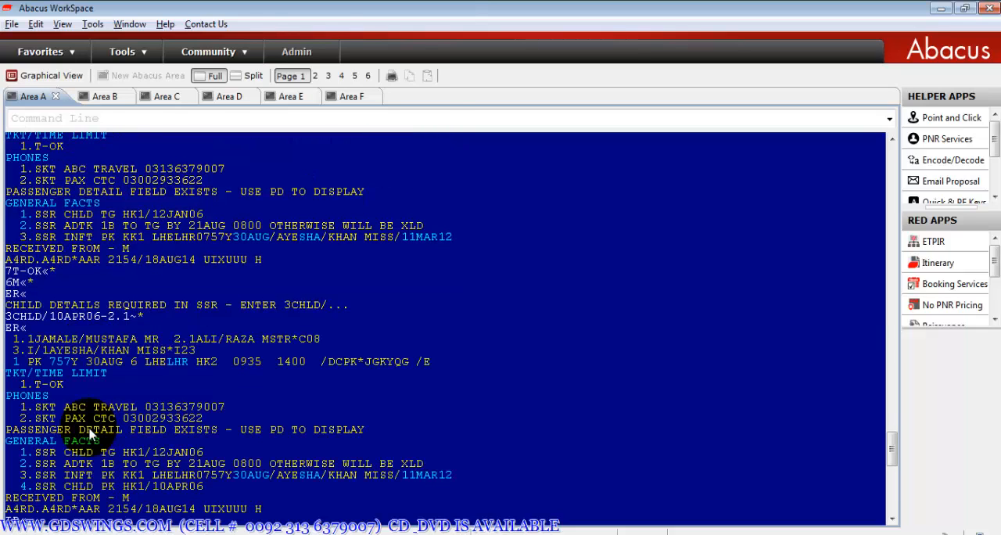
type("IR")
key("Return")
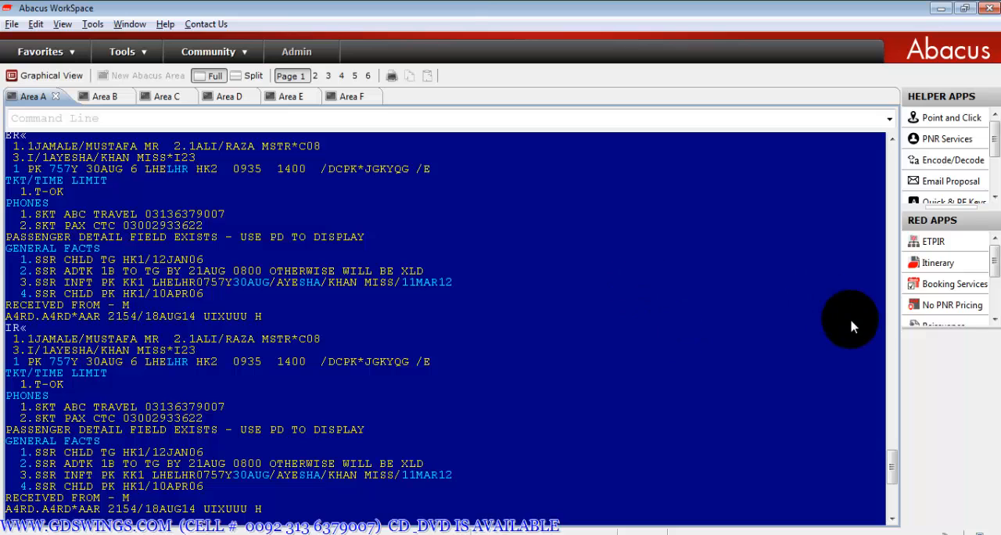
- Try selling one L-class seat on PK 758 LHR-LHE for 30SEP from PK availability, and cancel that segment with X2
left_click_drag(891, 460, 893, 469)
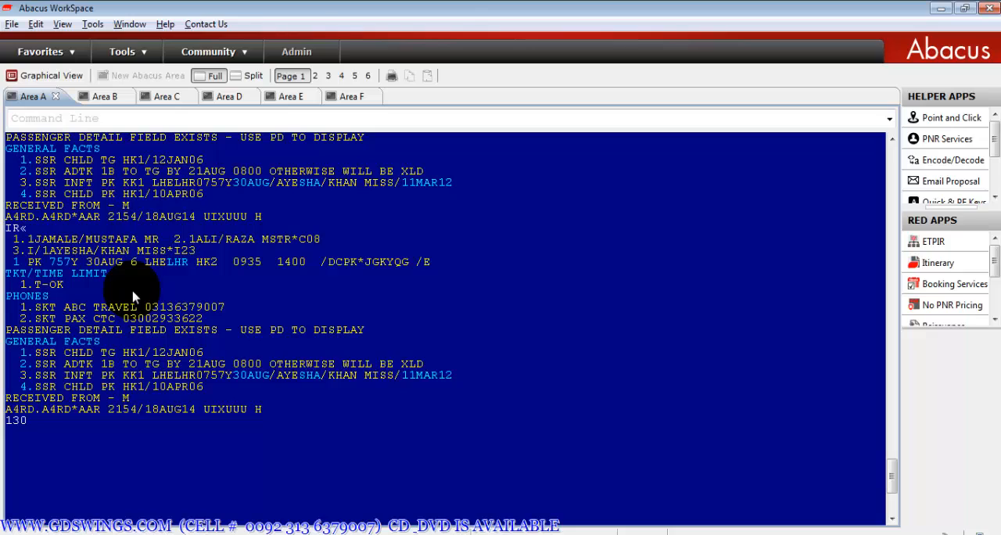
type("SEPLHRLHE¥PK«")
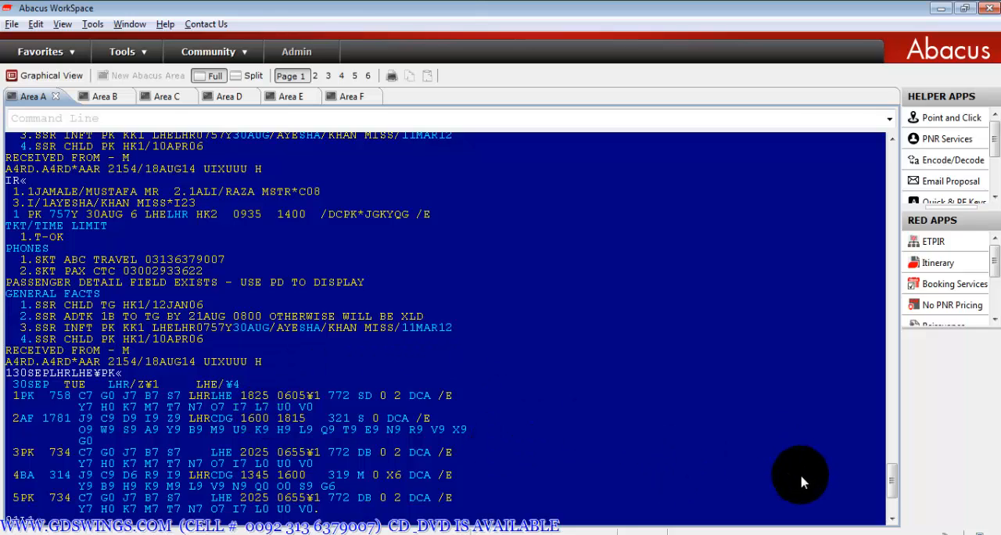
scroll(877, 485, "down", 5)
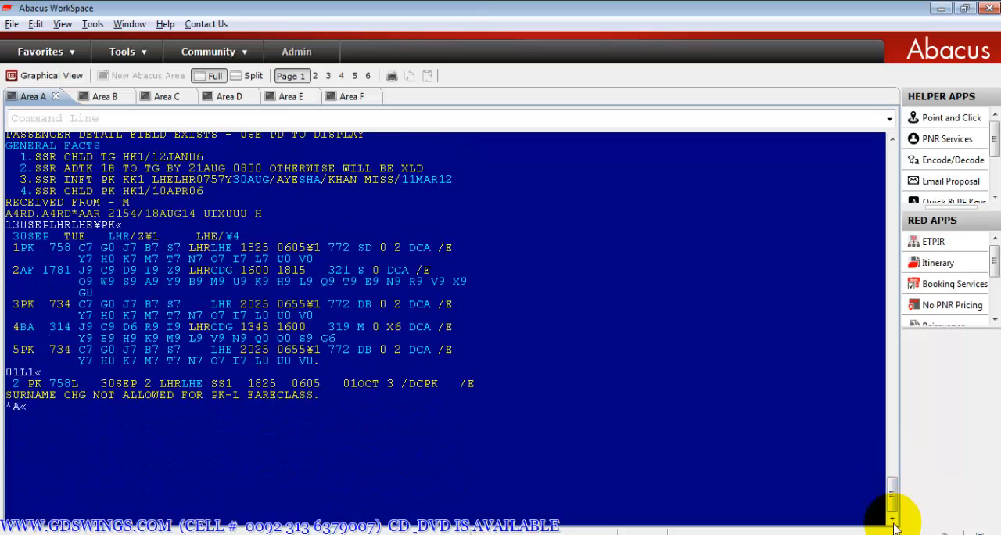
key("Return")
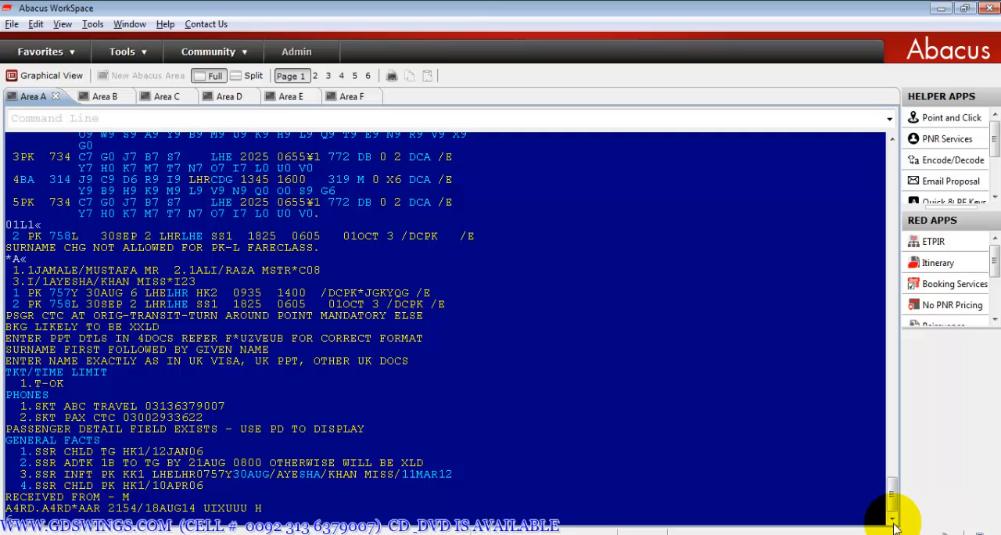
left_click(894, 522)
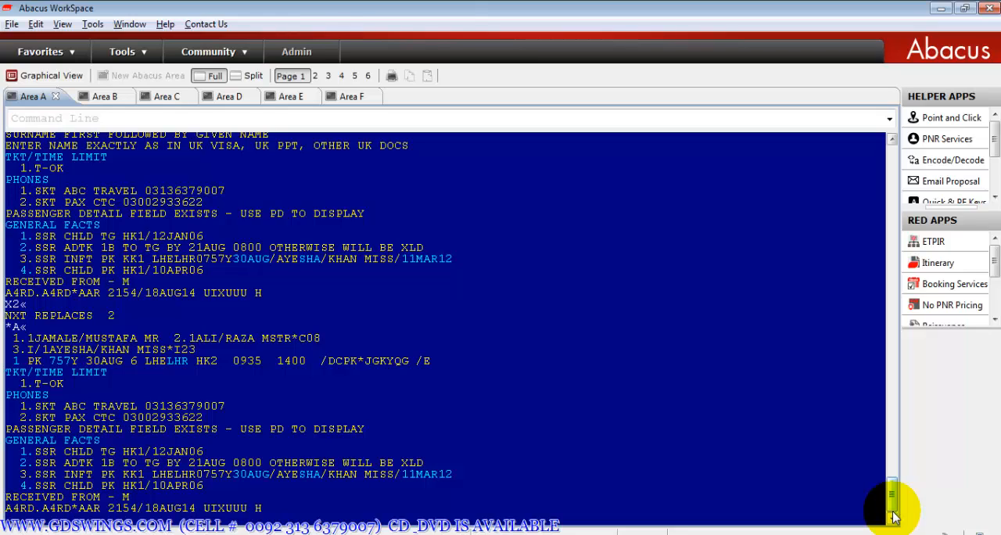
- Clear the terminal screen and redisplay the whole booking with *A
key("Pause")
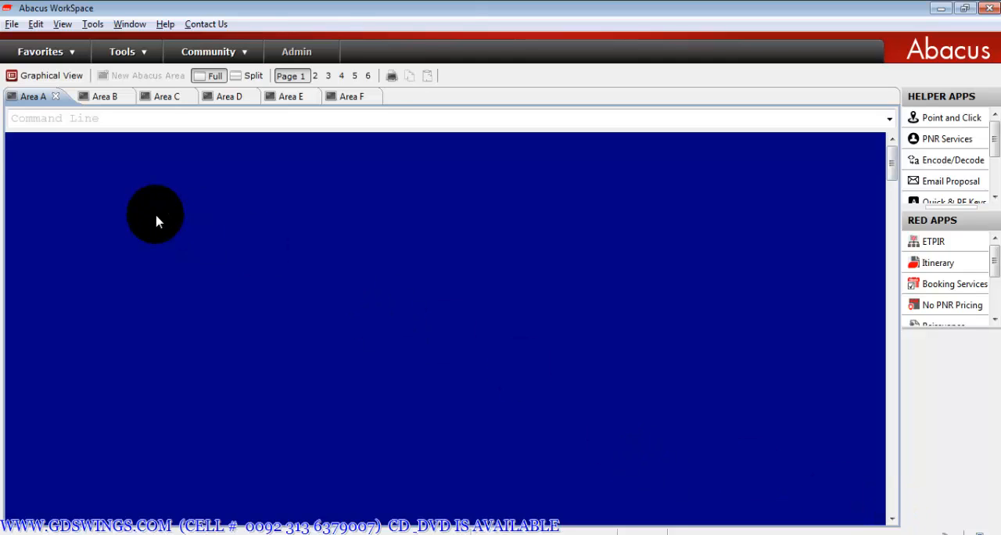
type("A")
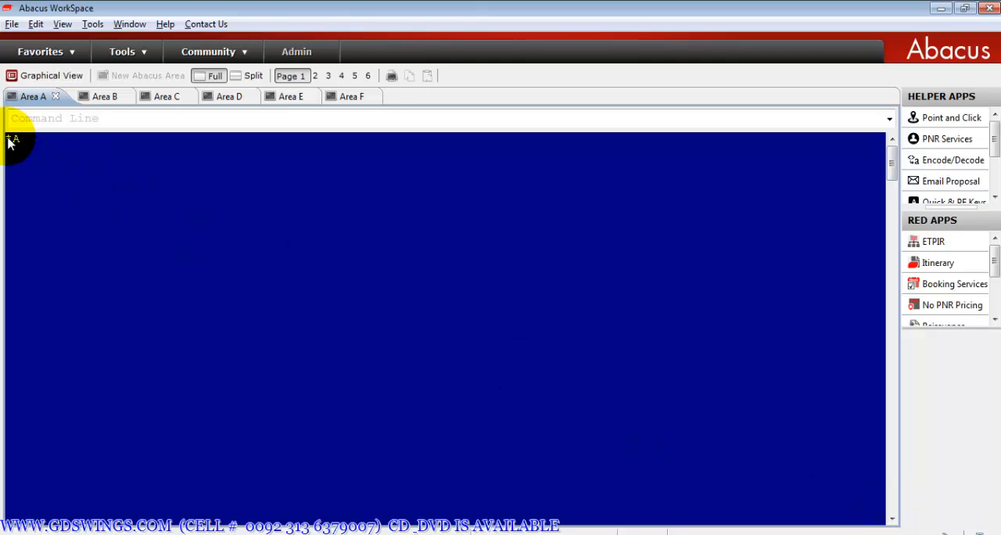
type("«")
key("Return")
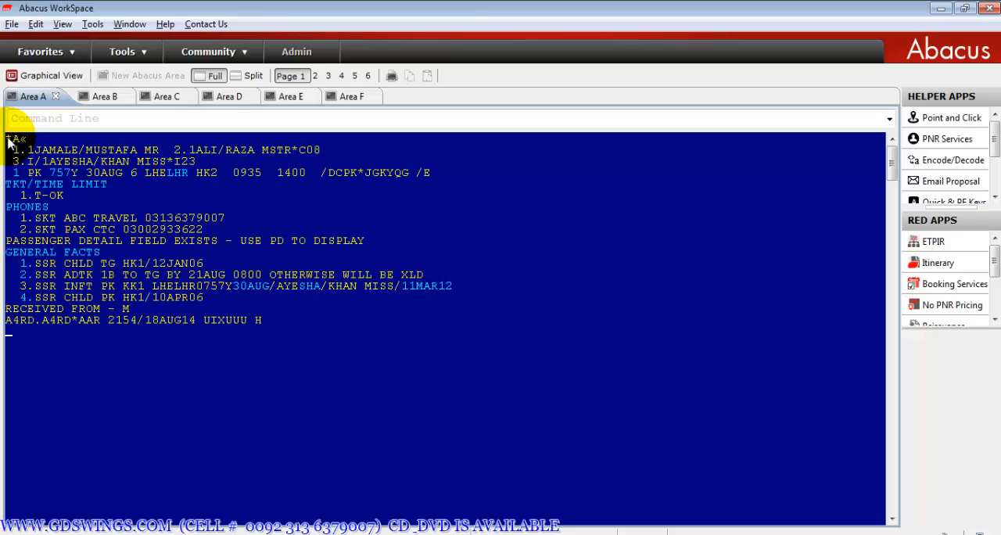
- Try to request PK availability for 30OCT with LHR as both origin and destination
type("13")
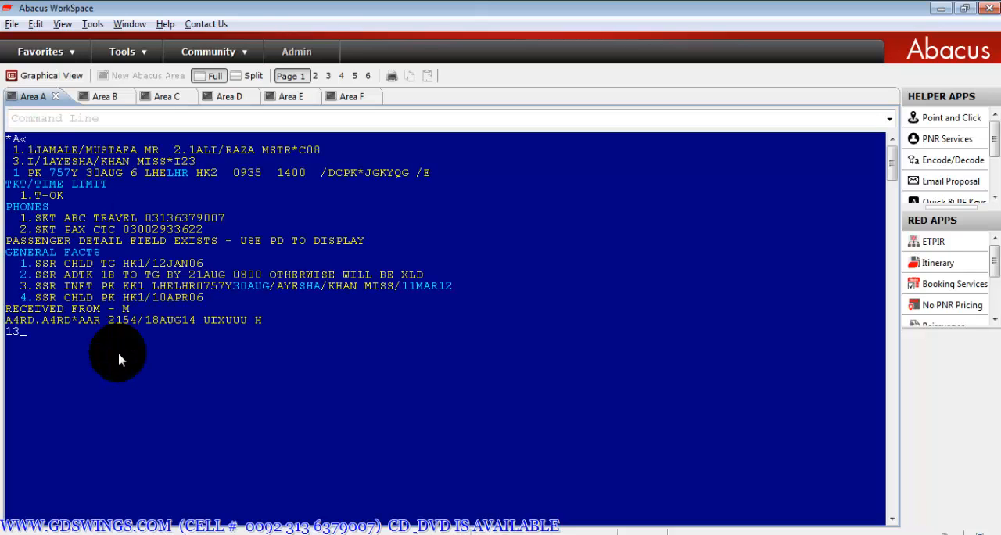
type("0OCTLHRLHR¥PK")
key("Return")
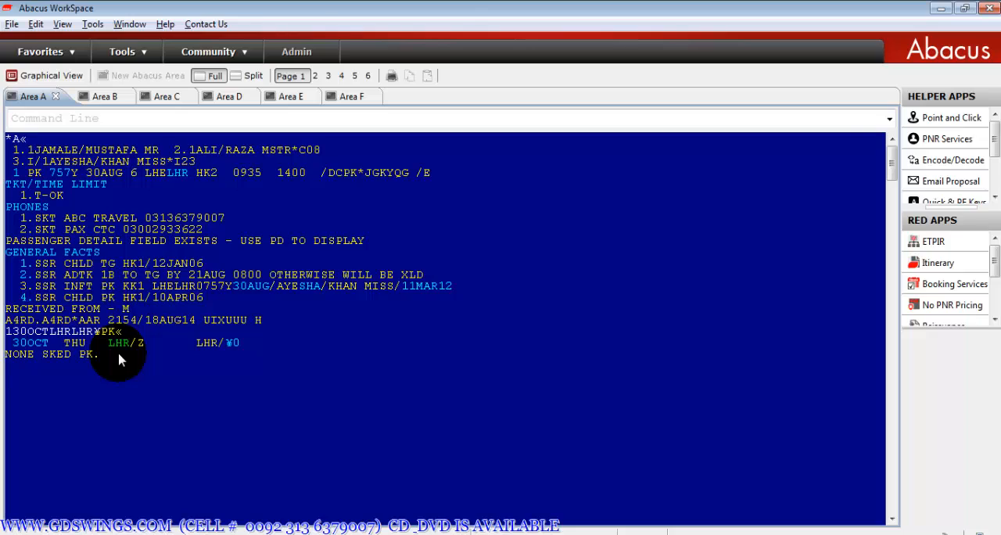
- Request PK availability from LHR to LHE for 30OCT
type("130OCTLHRLHE¥")
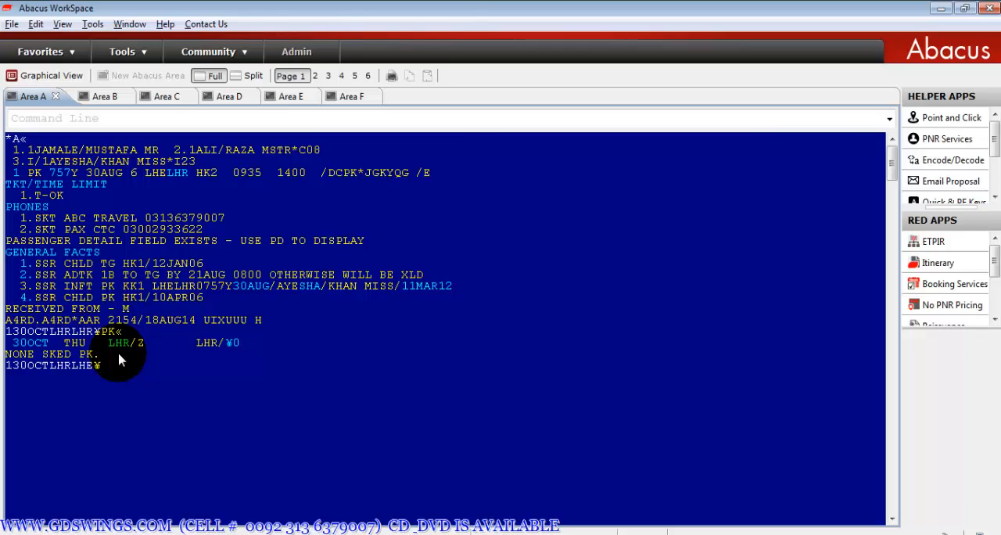
type("PK")
key("Return")
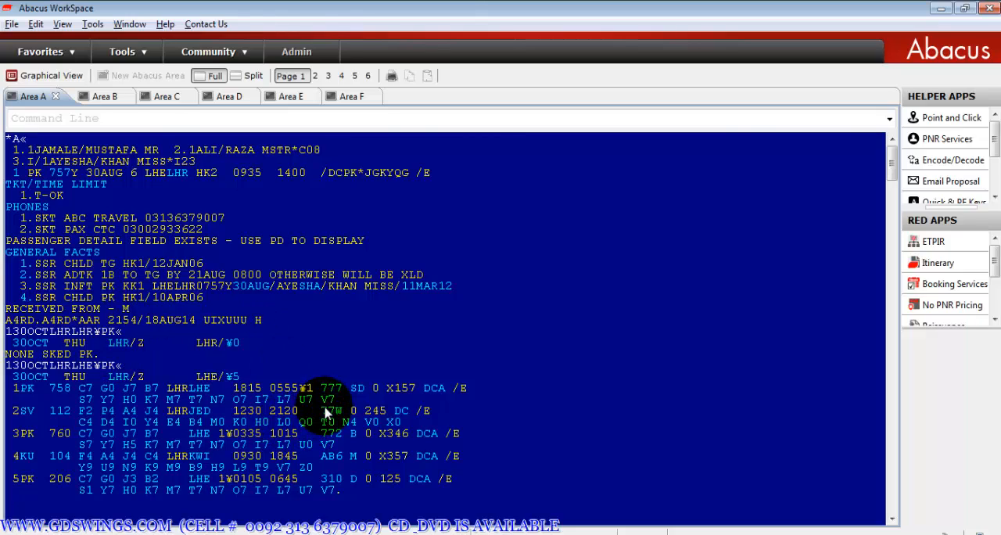
- Sell two V-class seats from availability line 1, PK 758 LHR-LHE on 30OCT, and redisplay the booking with *A
type("02")
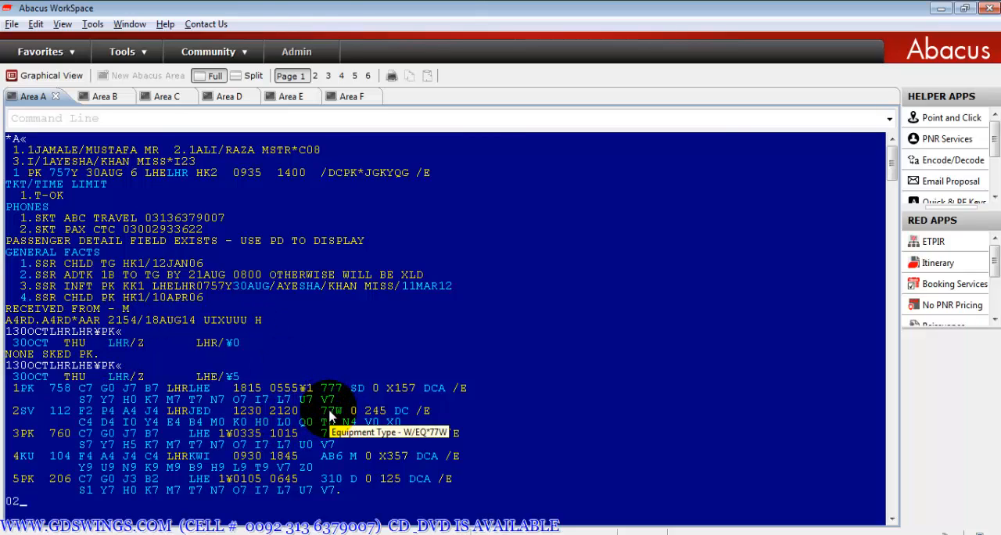
type("V1")
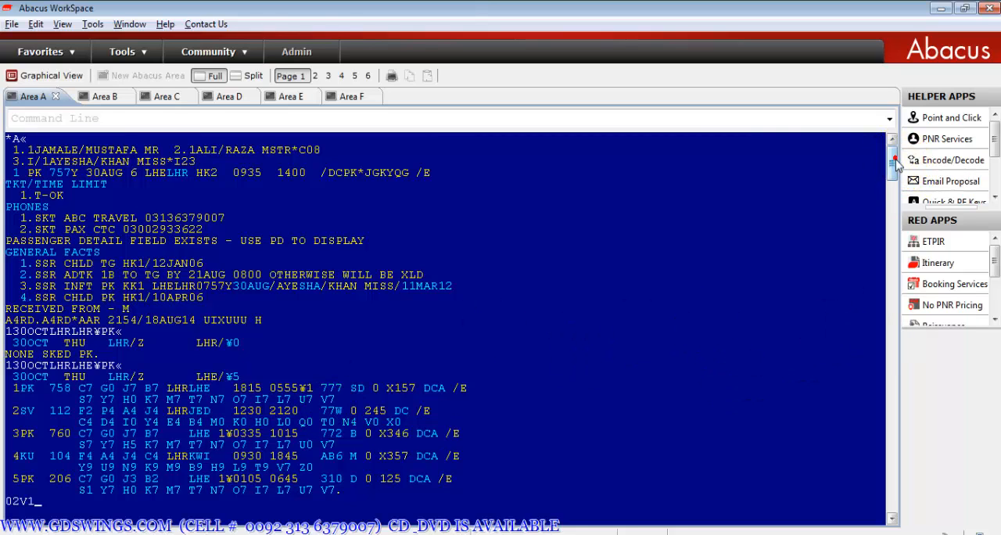
left_click_drag(895, 157, 896, 169)
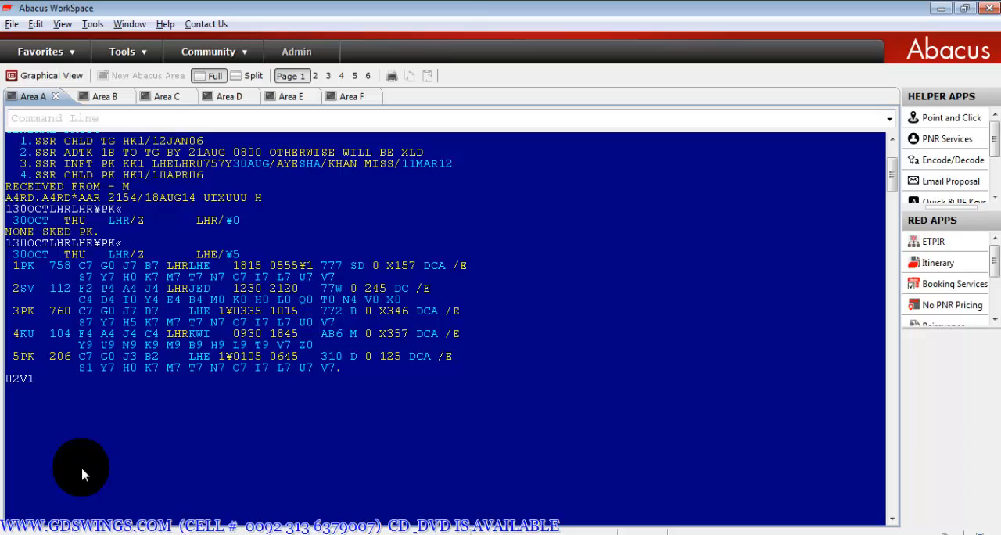
key("Return")
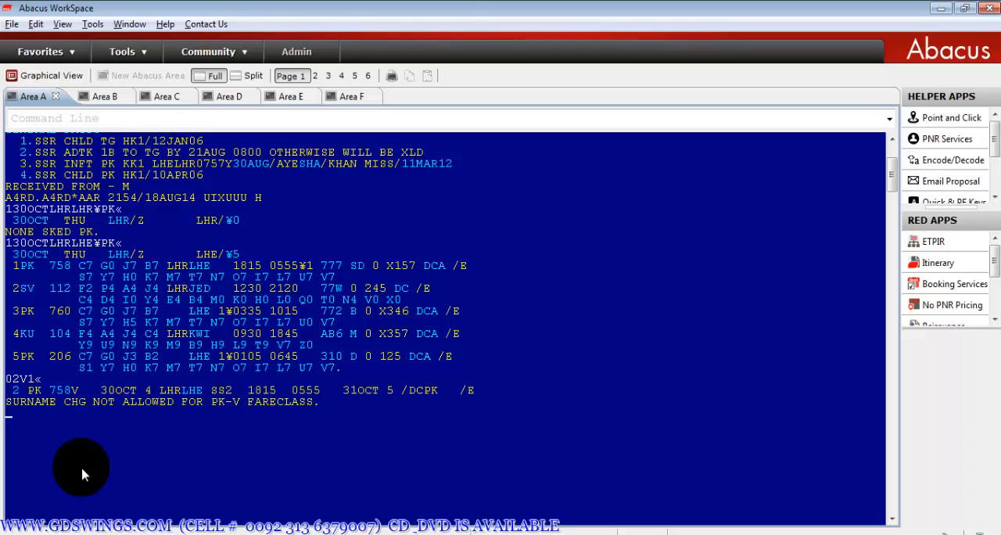
type("*A«")
key("Return")
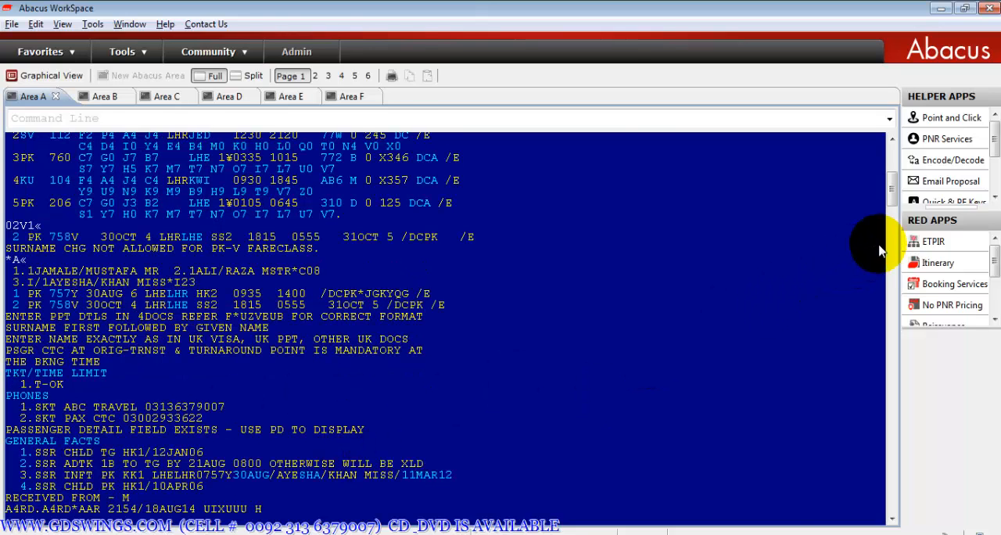
left_click_drag(892, 196, 894, 218)
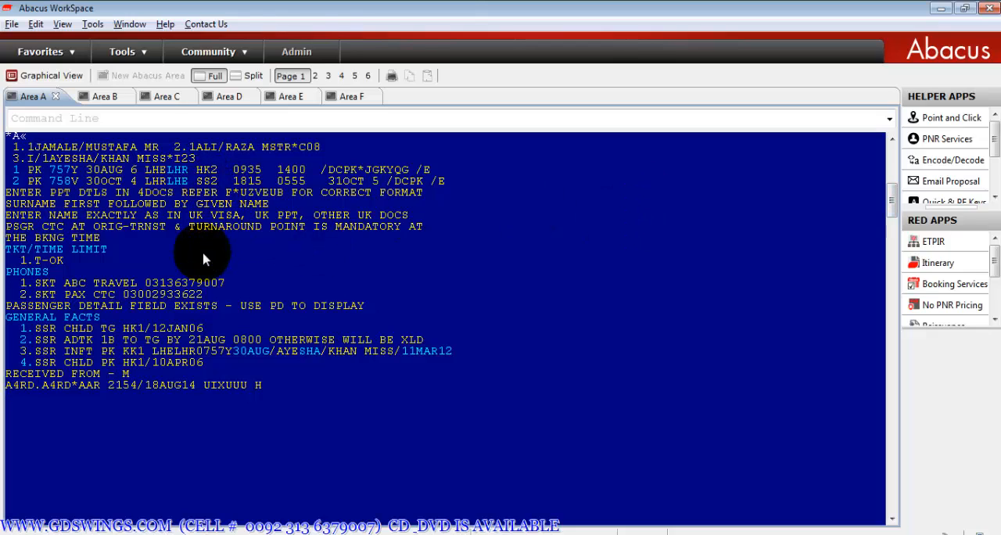
- Enter T-OK as the ticketing field and M as received-from, and try to save and redisplay the booking with ER
type("7T-OK")
key("Return")
type("6M")
key("Return")
type("ER")
key("Return")
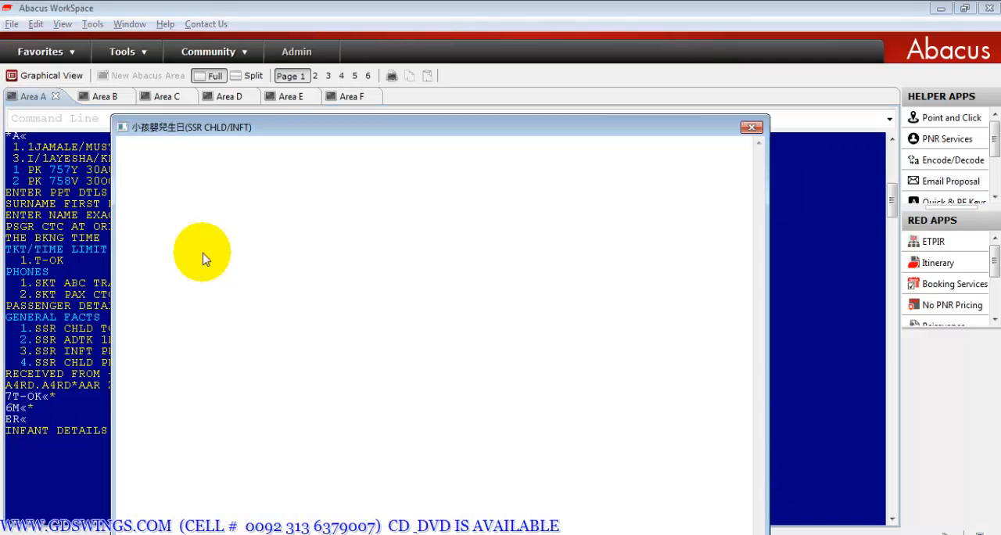
- Display the passenger names with *IA to check the infant's entry
type("*N")
key("BackSpace")
type("IA")
key("Return")
type("*P3")
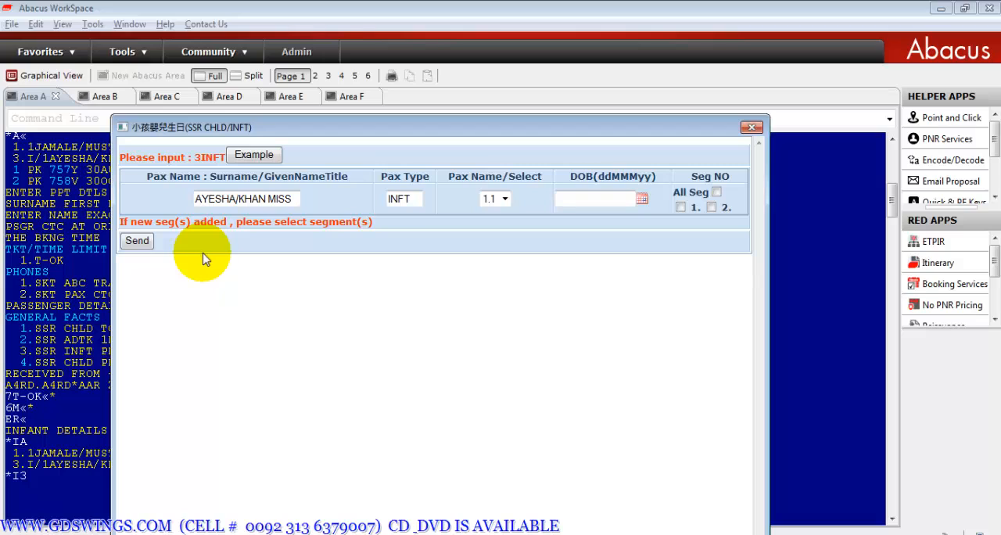
- Submit the infant's INFT details for all segments, linked to passenger 1.1, filling in the infant's date of birth
left_click(680, 208)
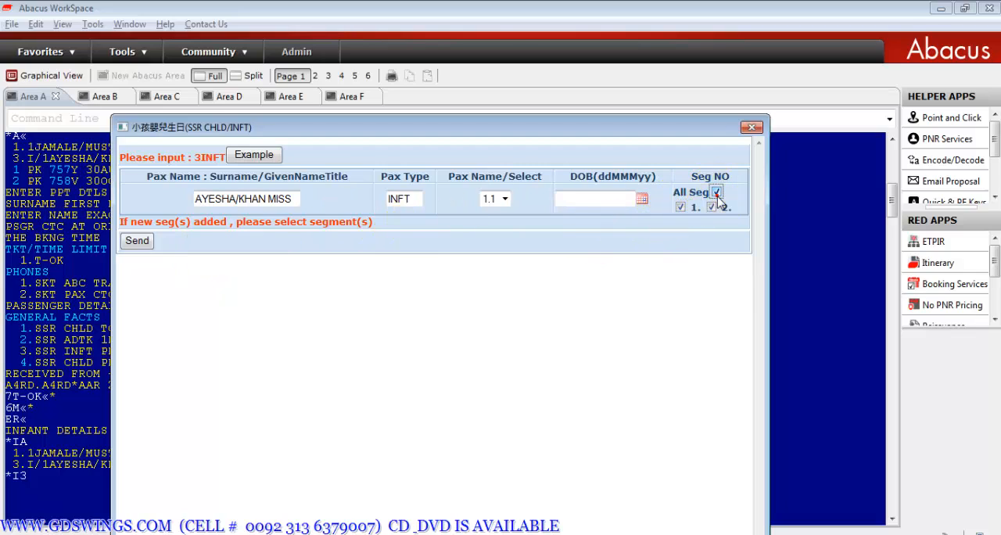
left_click(717, 192)
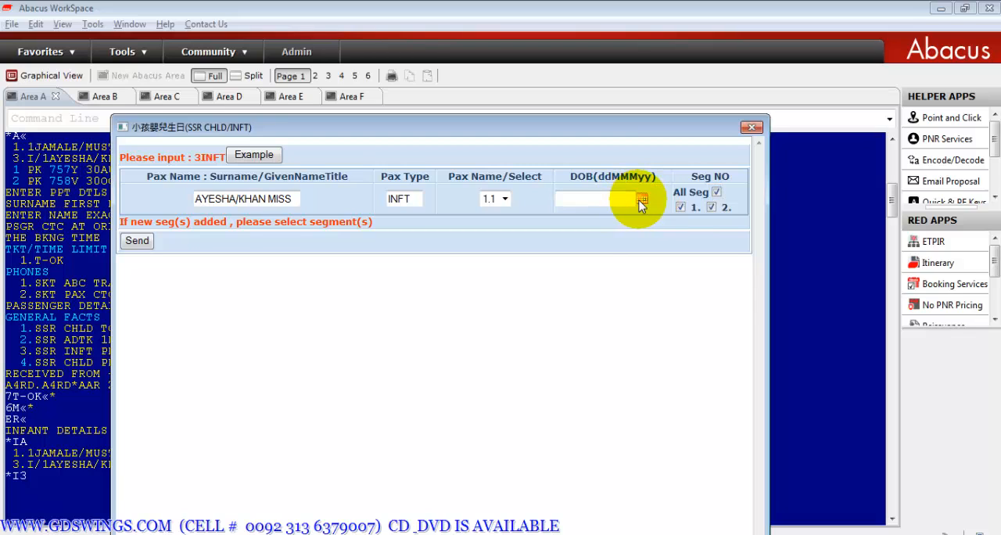
left_click(641, 198)
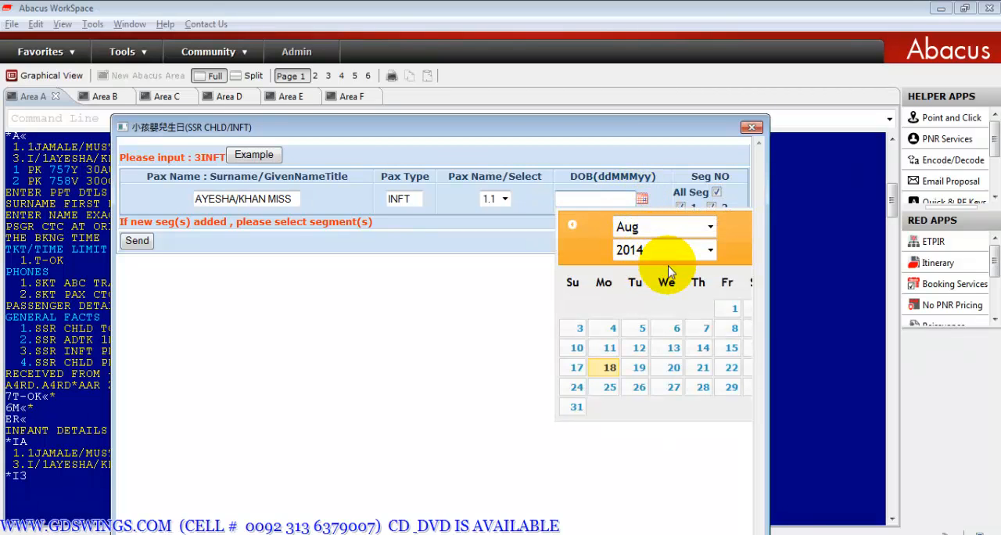
left_click(711, 252)
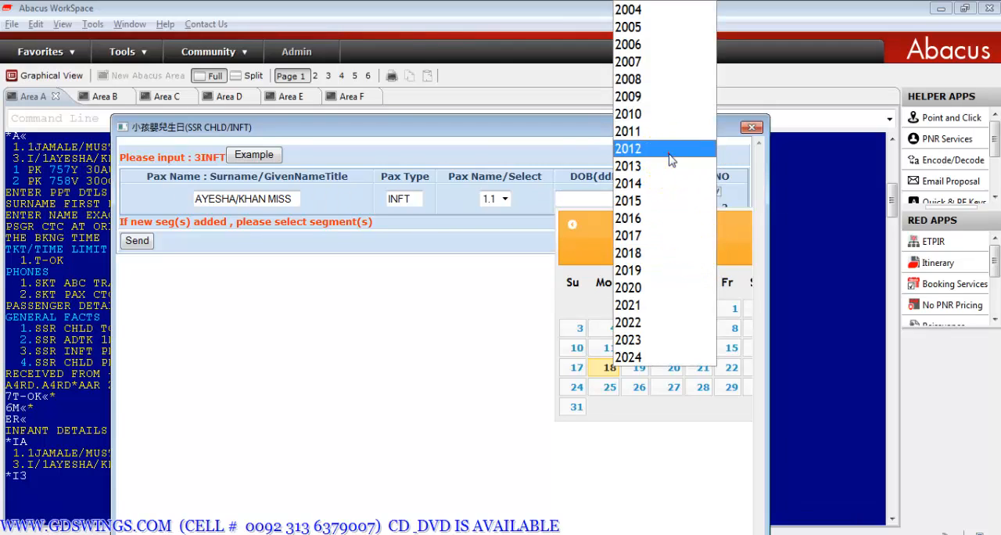
left_click(626, 150)
left_click(710, 227)
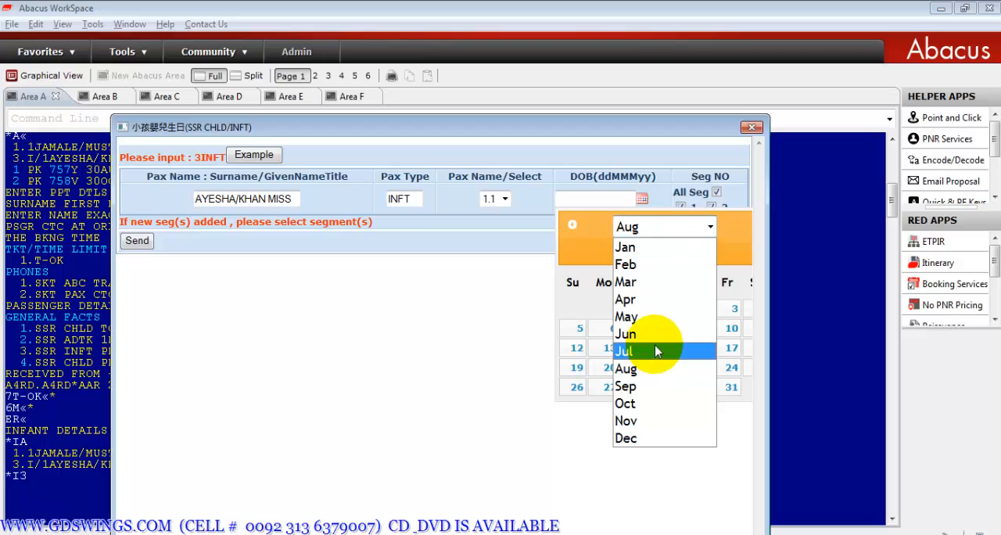
left_click(640, 405)
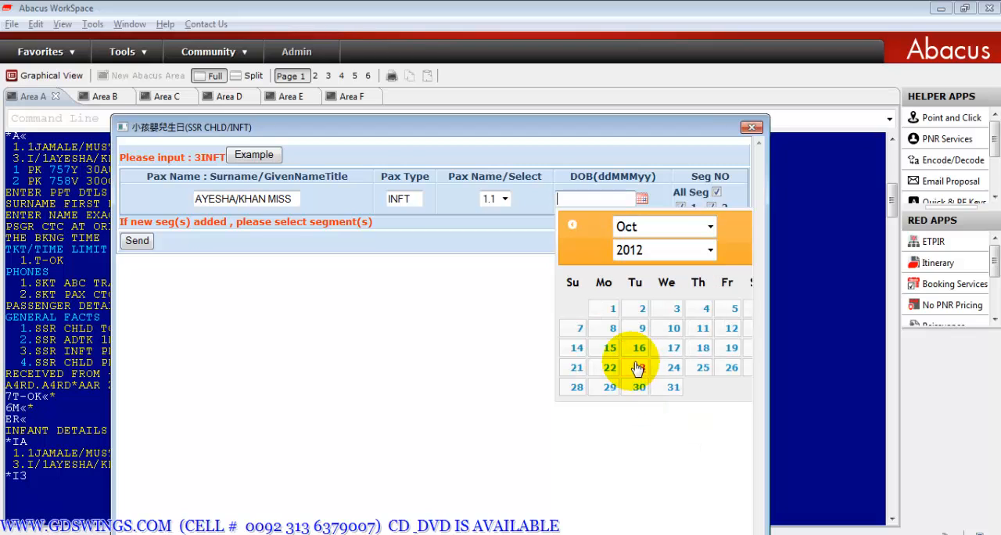
left_click(639, 347)
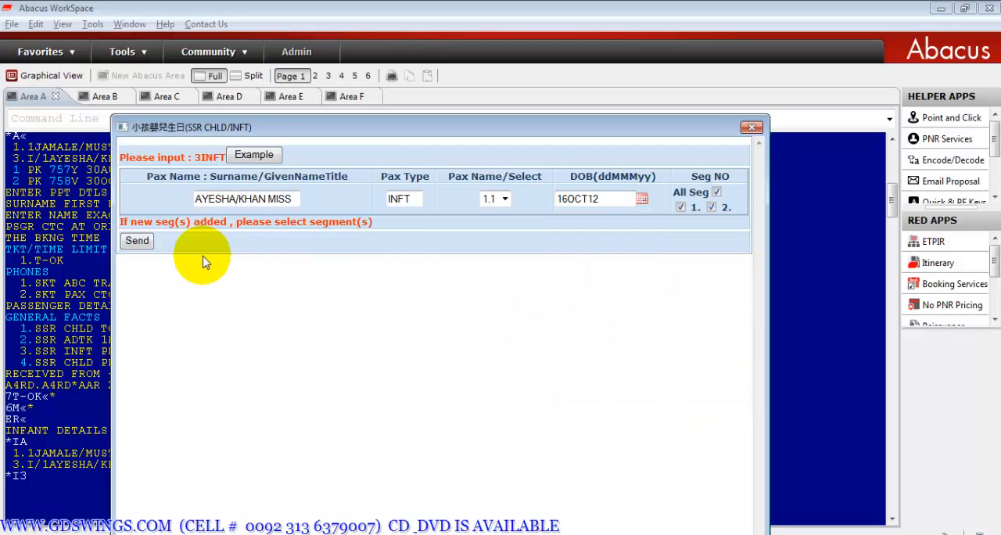
left_click(138, 242)
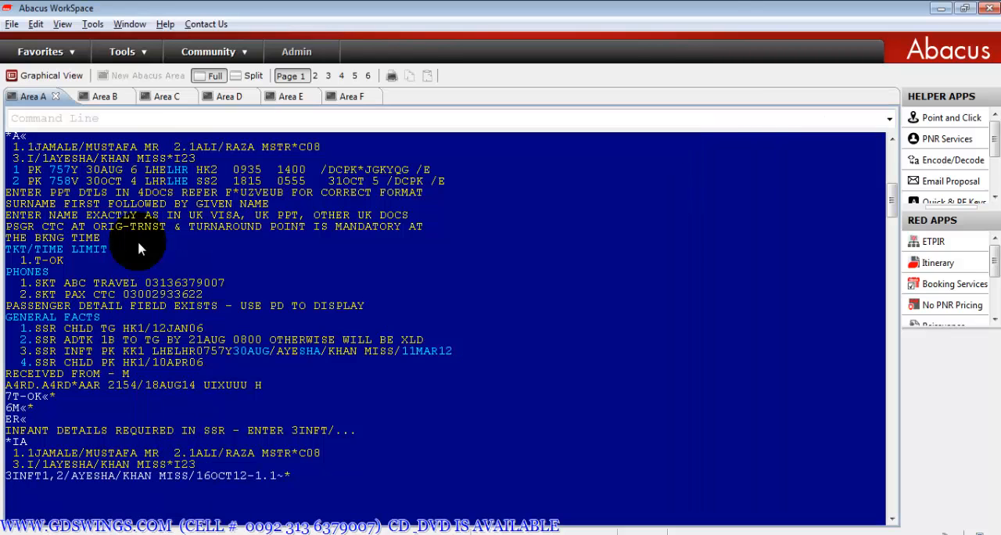
- Save and redisplay the booking with ER, and refresh it with IR
type("ER«")
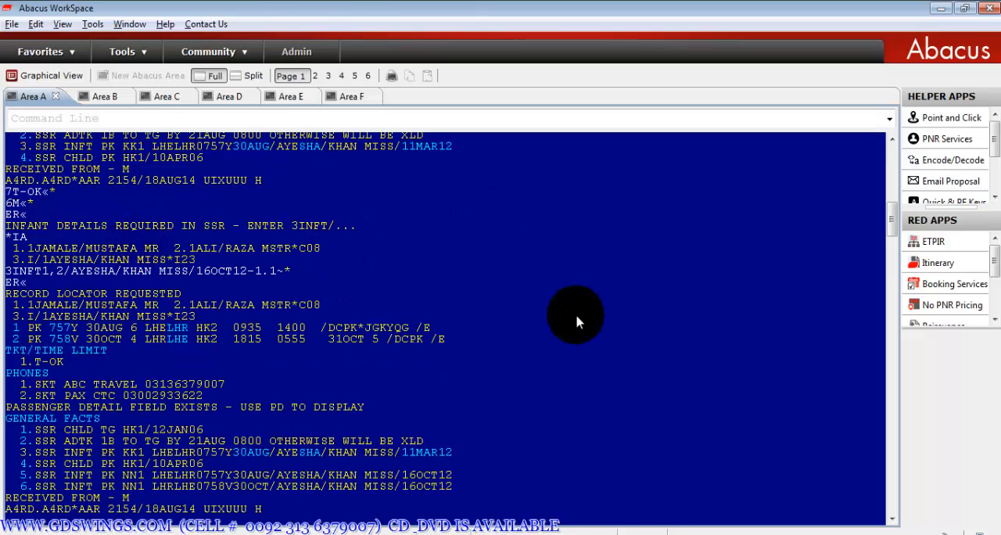
left_click_drag(890, 219, 896, 244)
type("IR«")
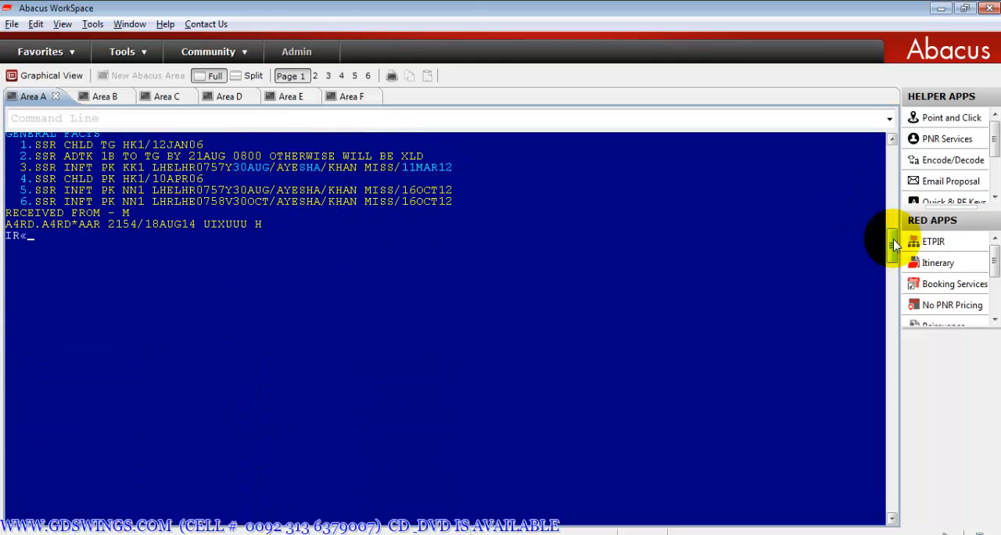
key("Return")
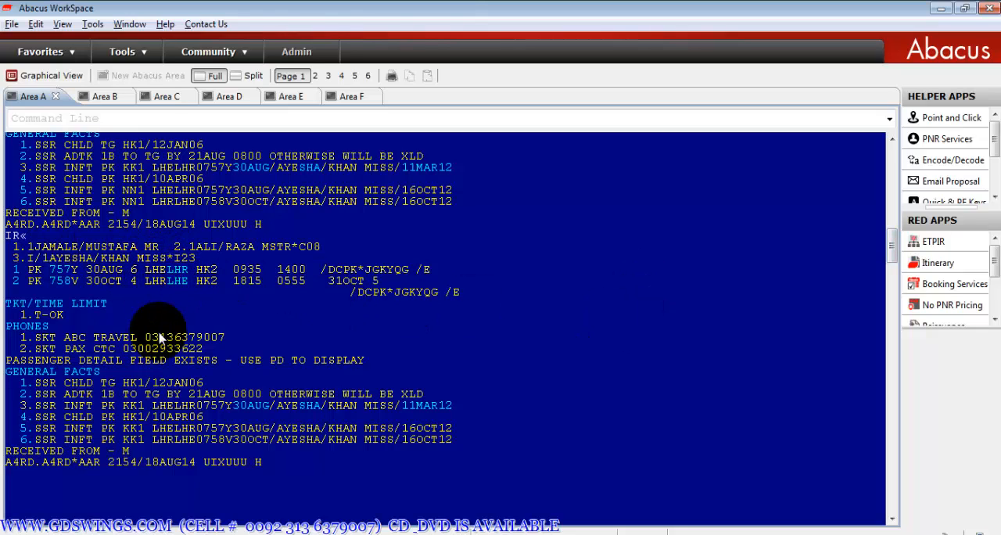
- Price the itinerary with WP and review the adult, child and infant fares and the total
type("WP«")
key("Return")
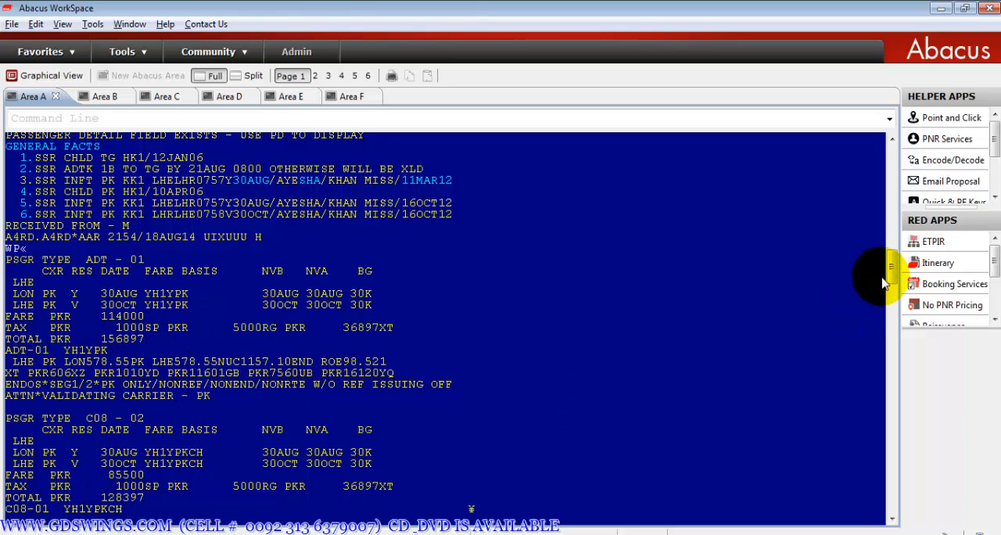
left_click_drag(892, 270, 894, 276)
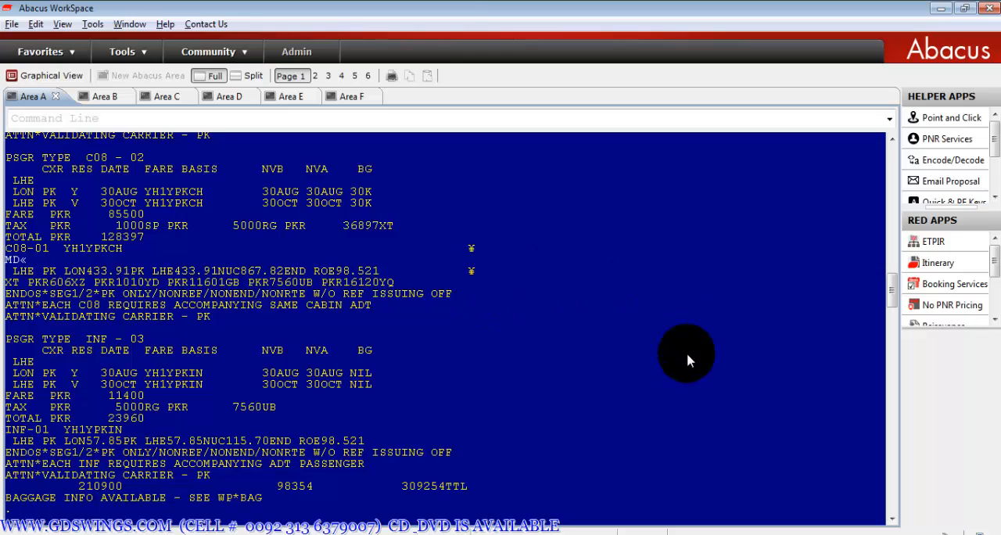
left_click_drag(891, 295, 891, 284)
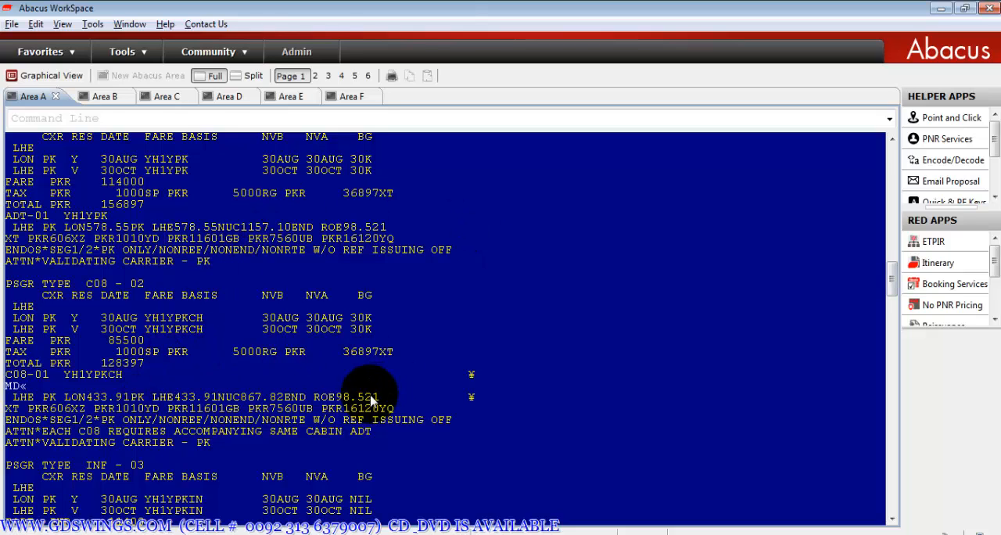
left_click_drag(892, 270, 892, 293)
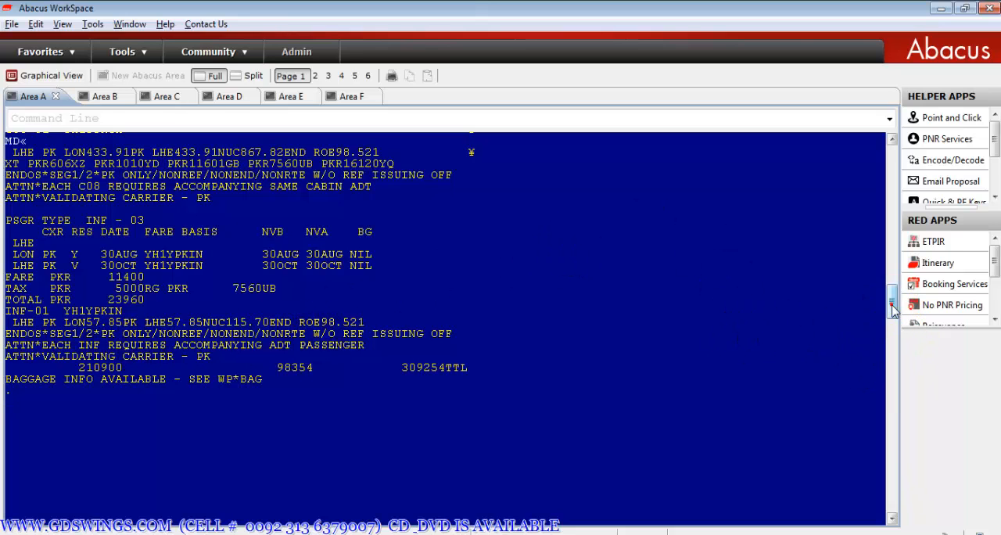
scroll(892, 297, "up", 4)
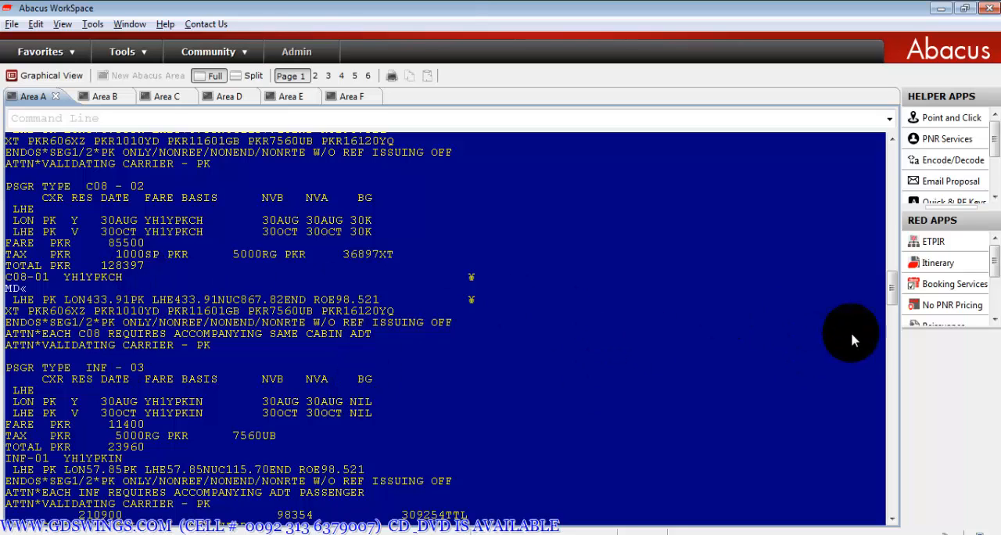
left_click_drag(892, 290, 893, 298)
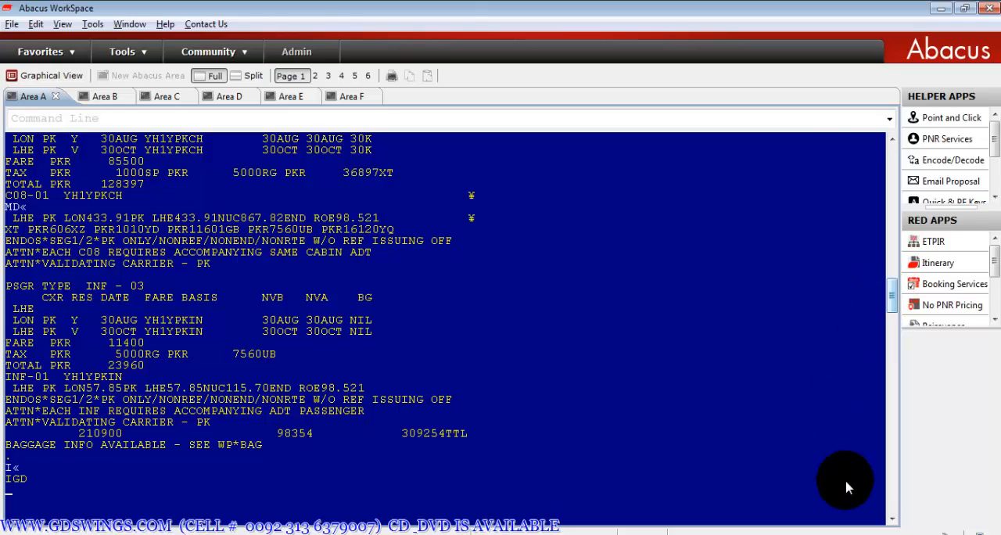
left_click(625, 533)
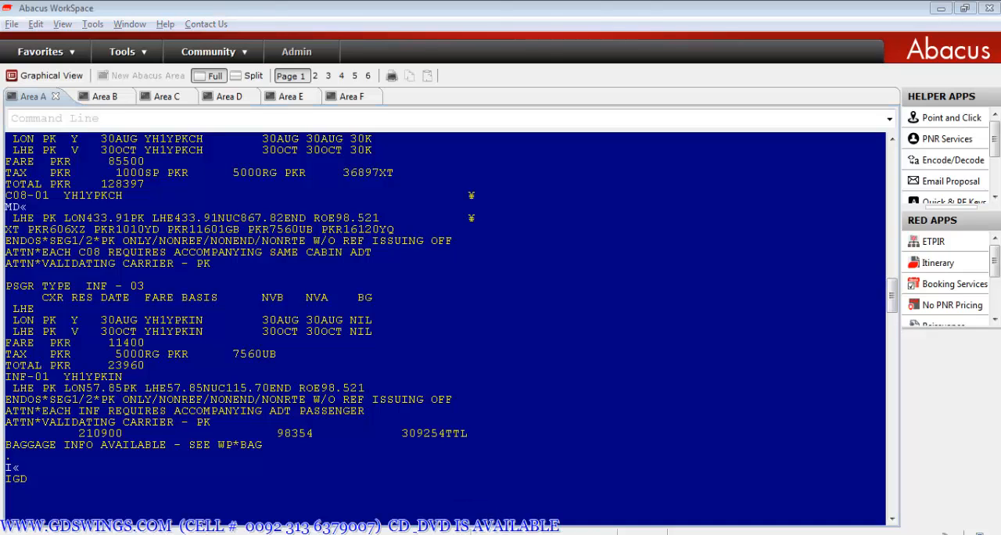
left_click(931, 478)
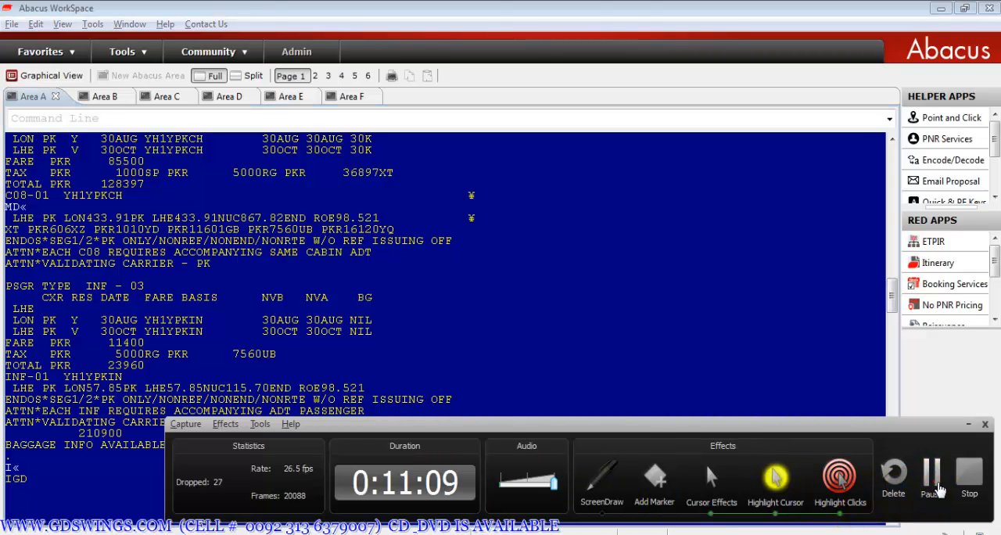